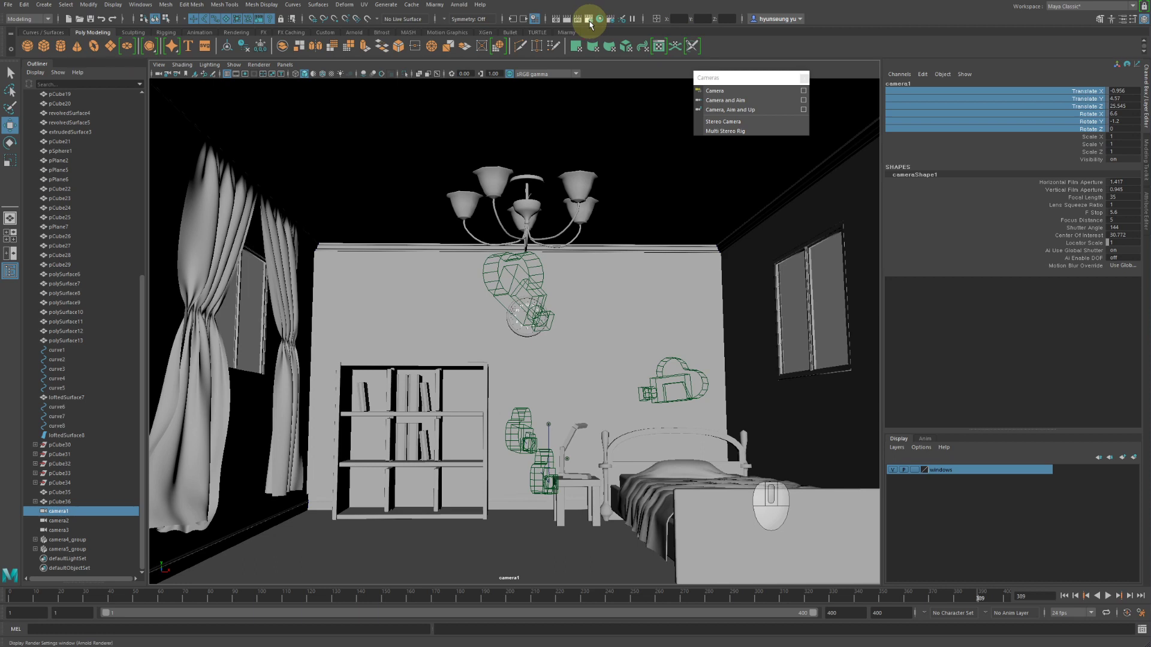
# Open the render settings and reposition the window over the scene view
pyautogui.click(588, 19)
pyautogui.click(728, 48)
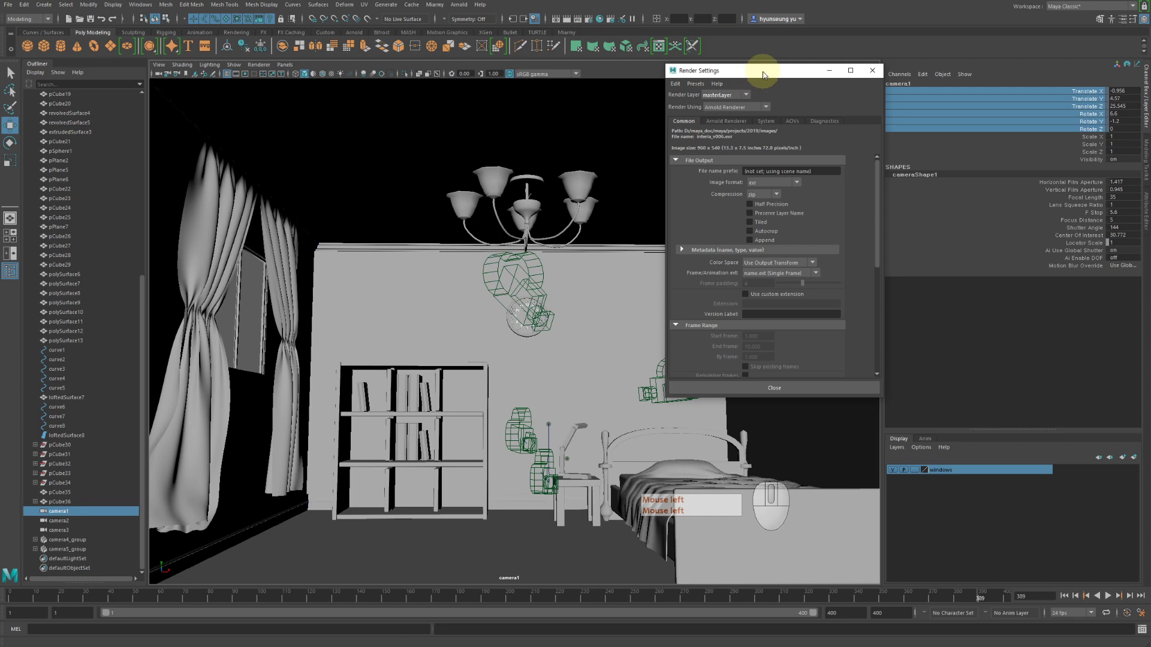
pyautogui.moveTo(765, 75); pyautogui.dragTo(768, 124)
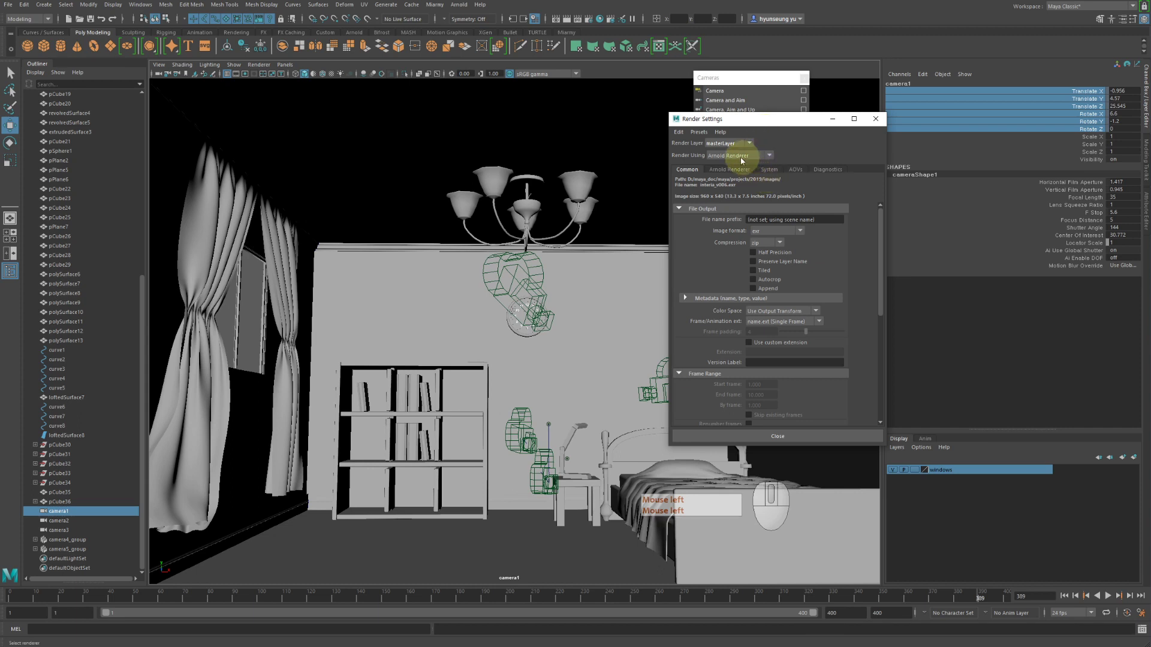
# Examine the Arnold renderer's common, sampling, system, AOV and diagnostics settings
pyautogui.click(754, 229)
pyautogui.click(753, 366)
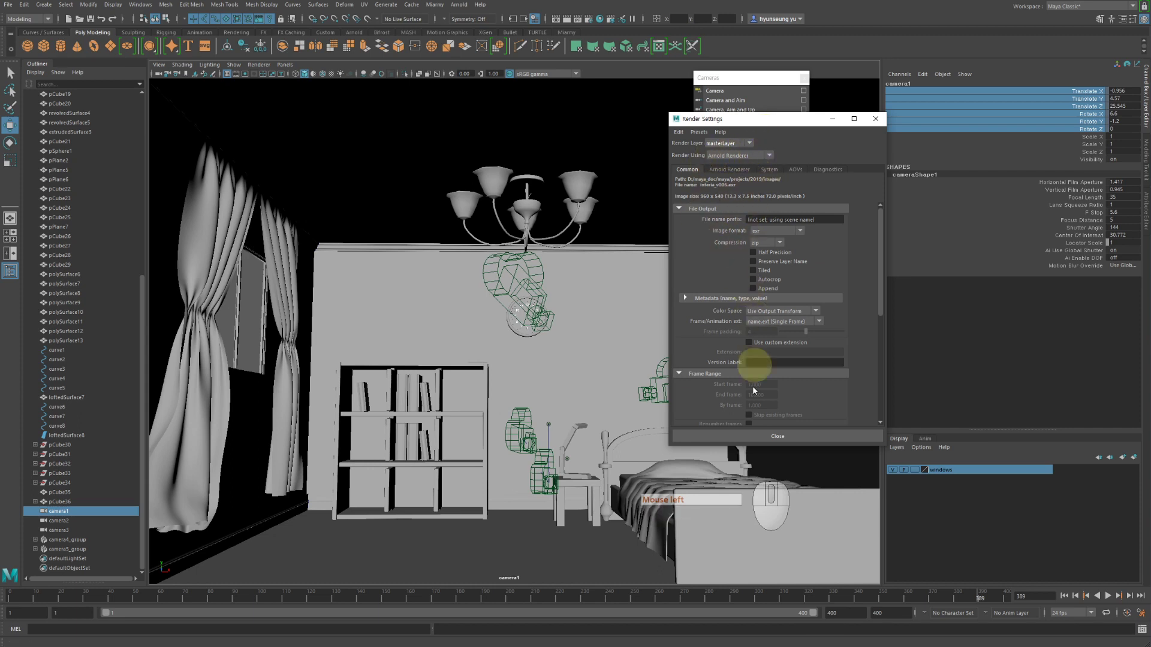
pyautogui.click(729, 170)
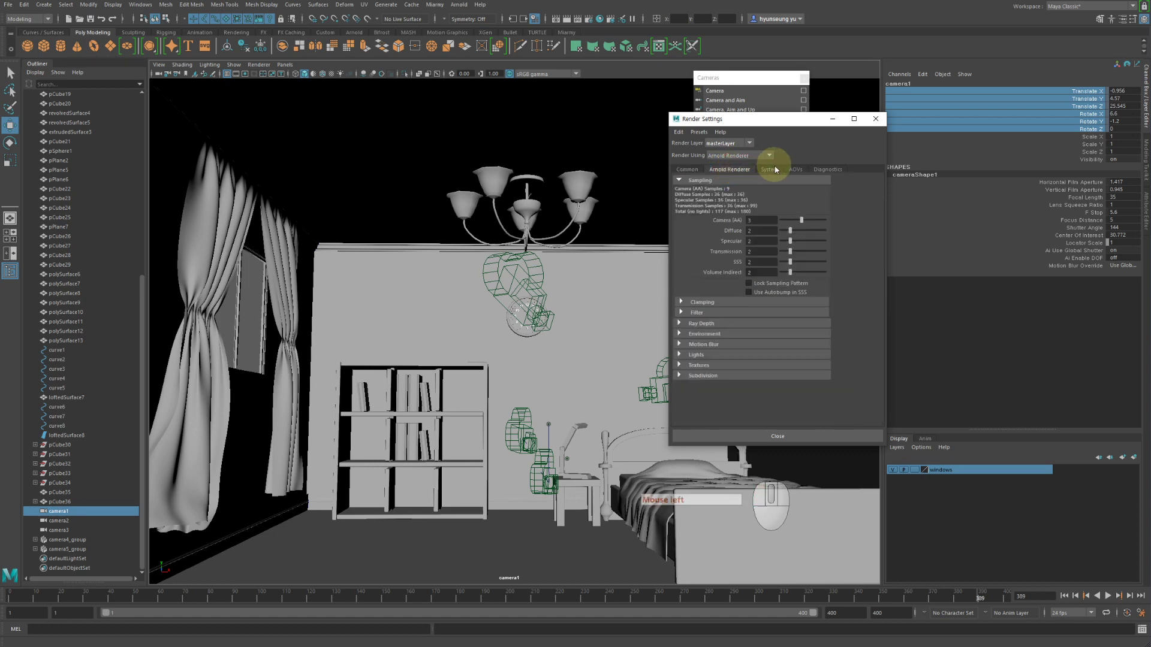
pyautogui.click(769, 170)
pyautogui.click(831, 170)
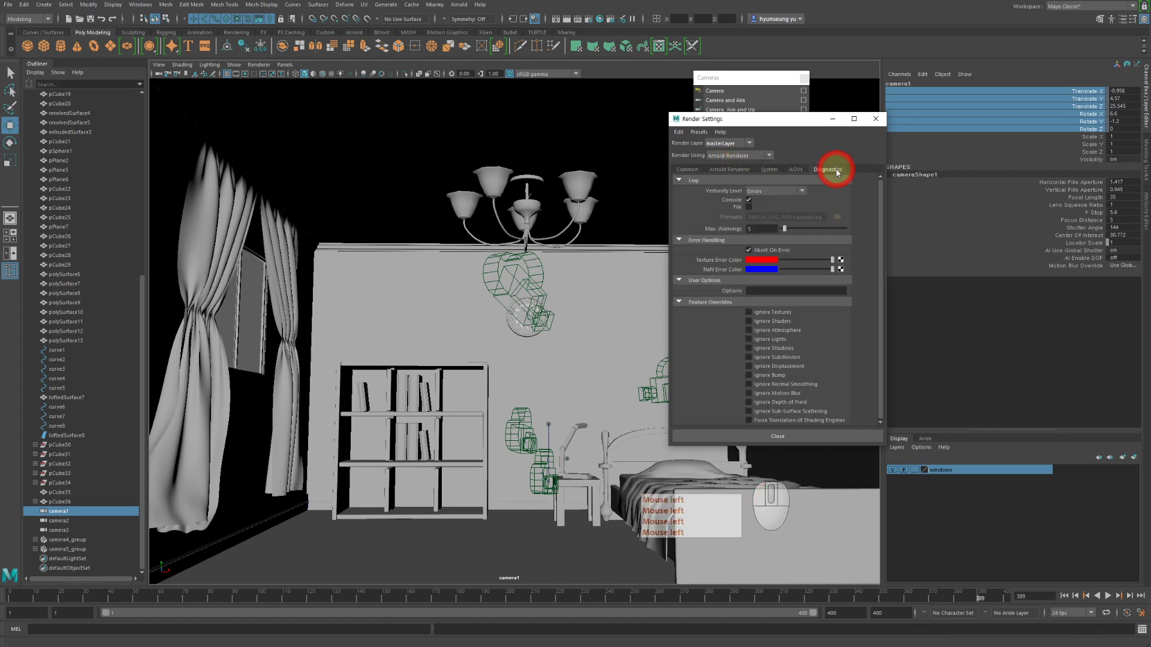
pyautogui.click(796, 170)
pyautogui.click(774, 170)
pyautogui.click(743, 170)
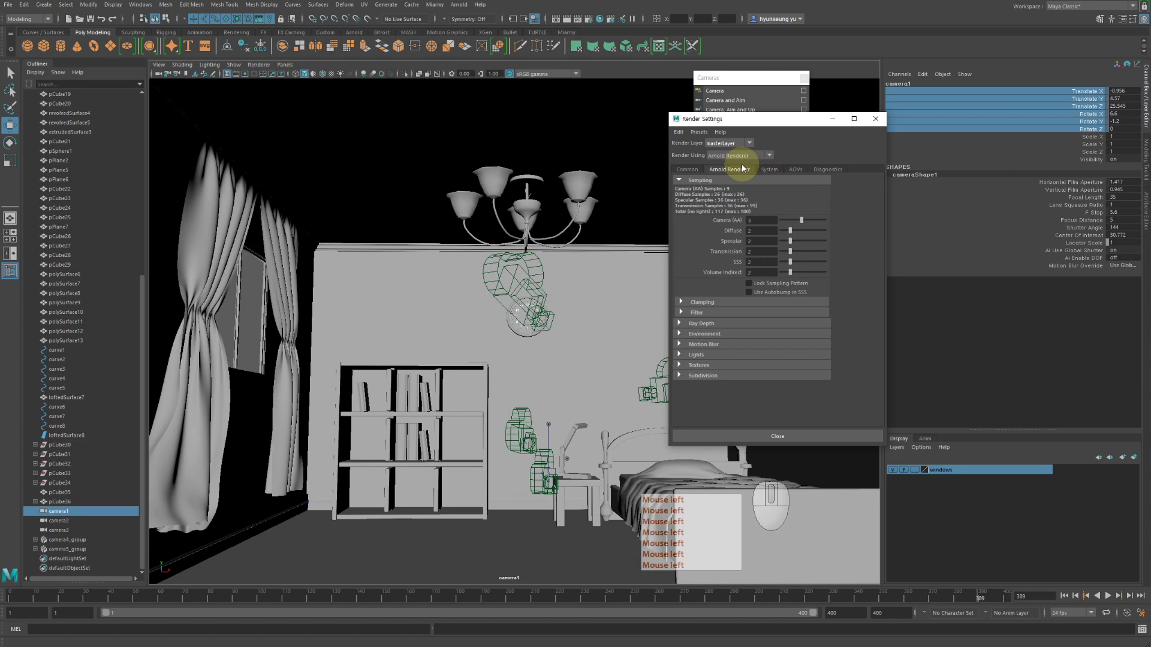
pyautogui.click(691, 170)
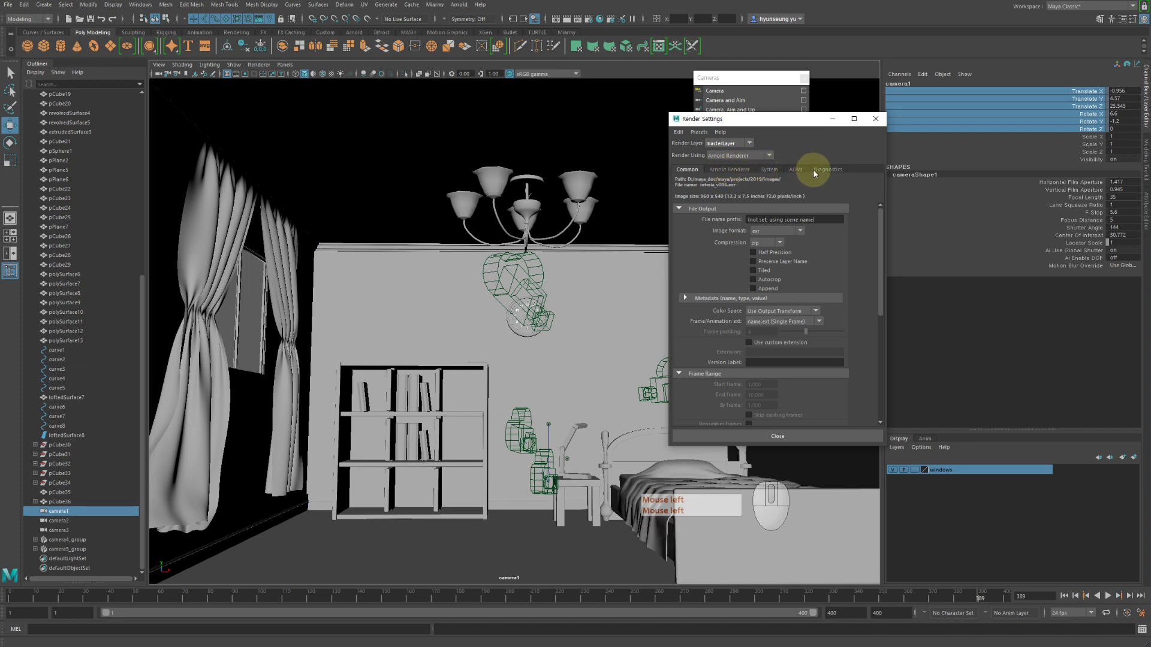
# Try Maya Software, Maya Hardware 2.0 and Maya Vector as the renderer to compare their available settings
pyautogui.click(758, 157)
pyautogui.click(733, 166)
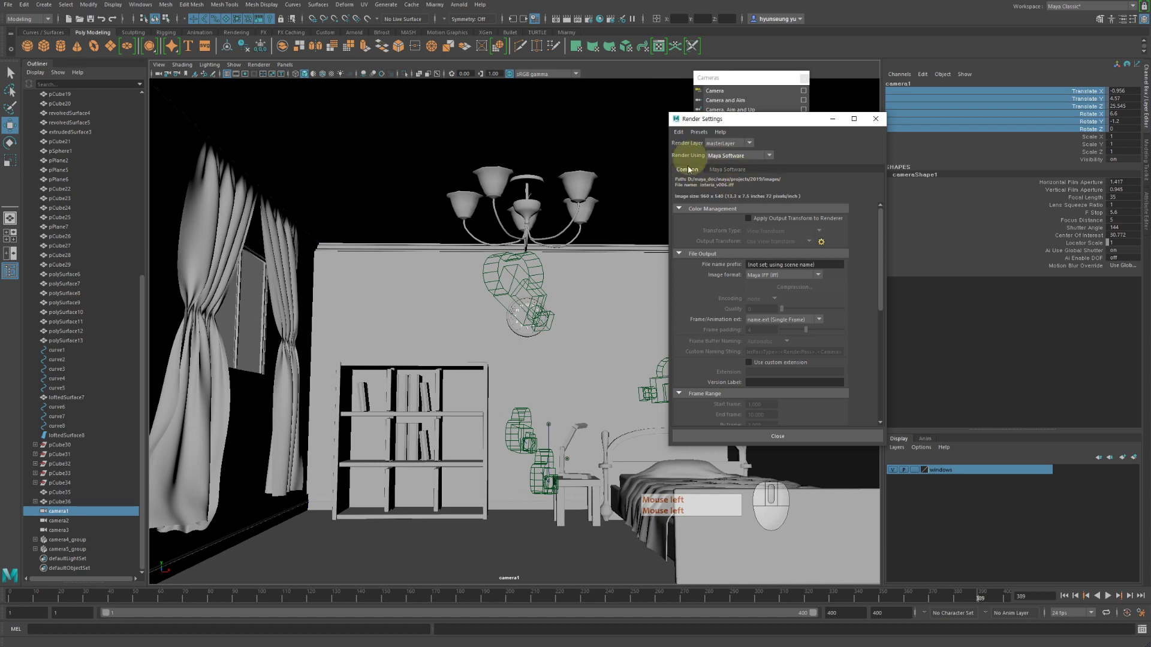
pyautogui.click(729, 158)
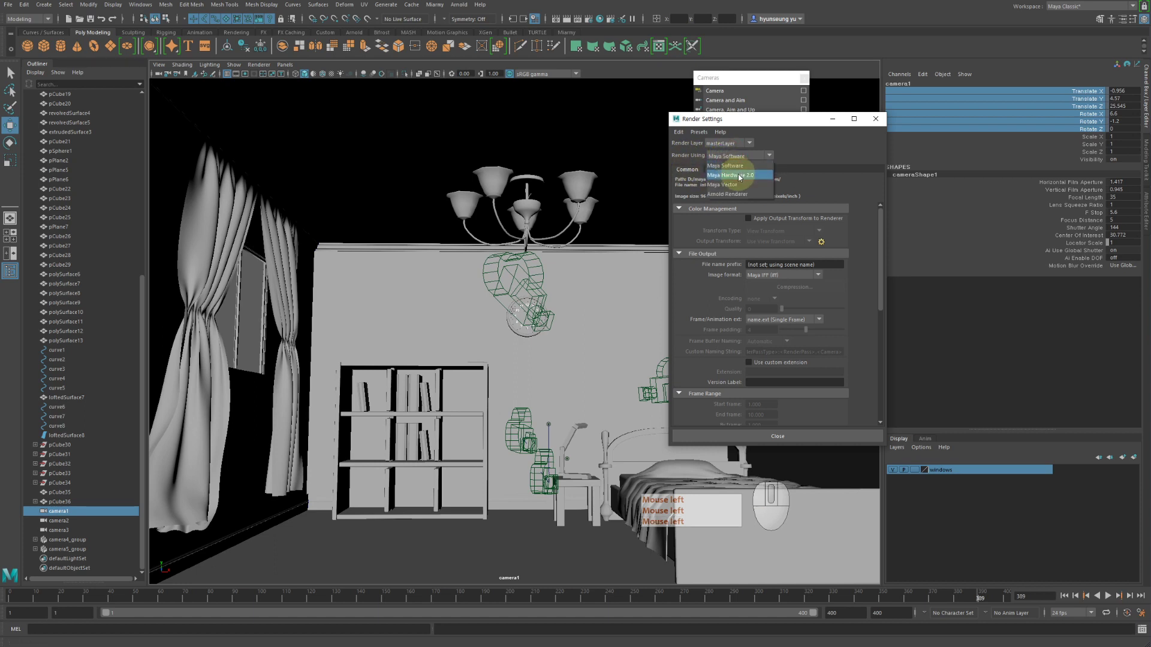
pyautogui.click(735, 176)
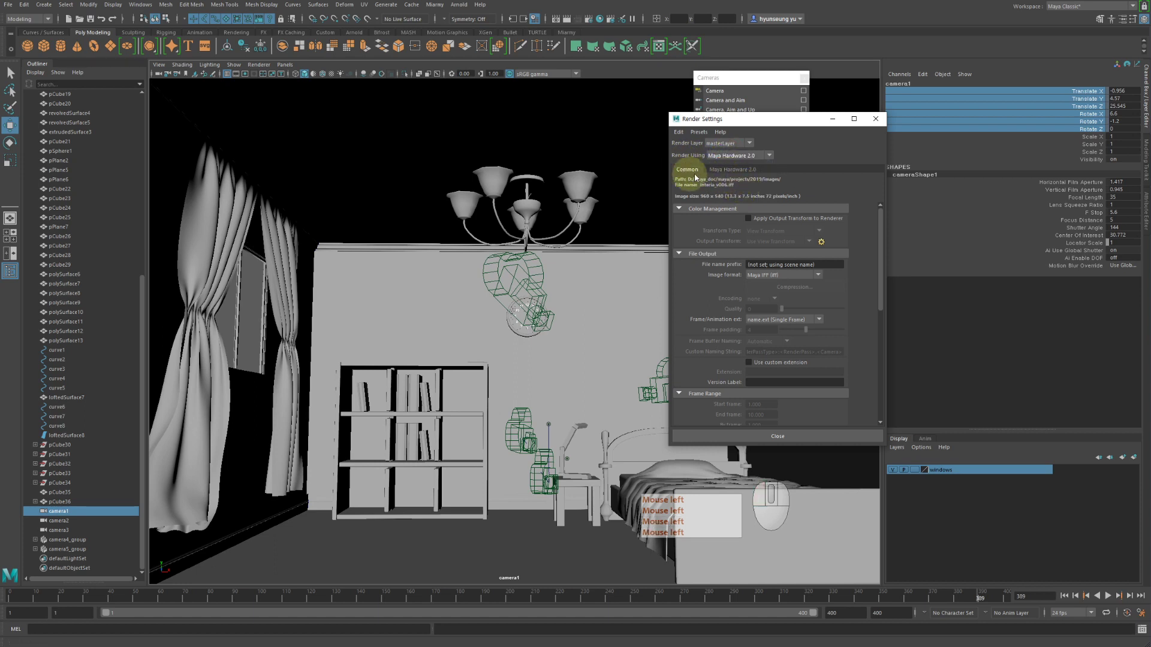
pyautogui.click(744, 156)
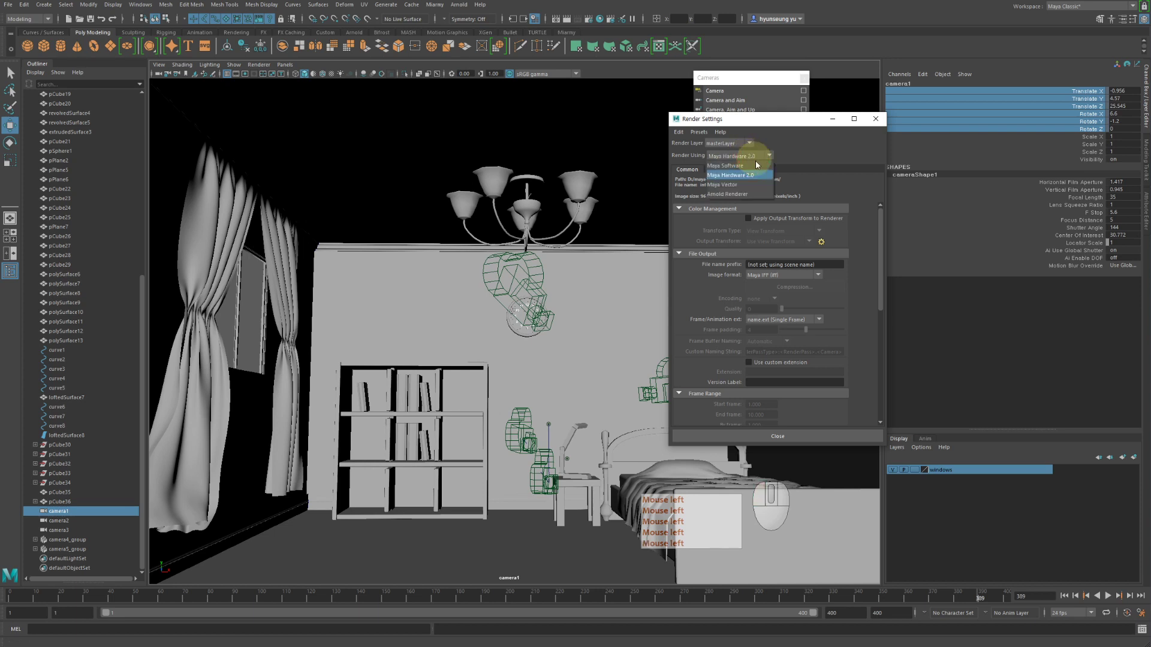
pyautogui.click(743, 187)
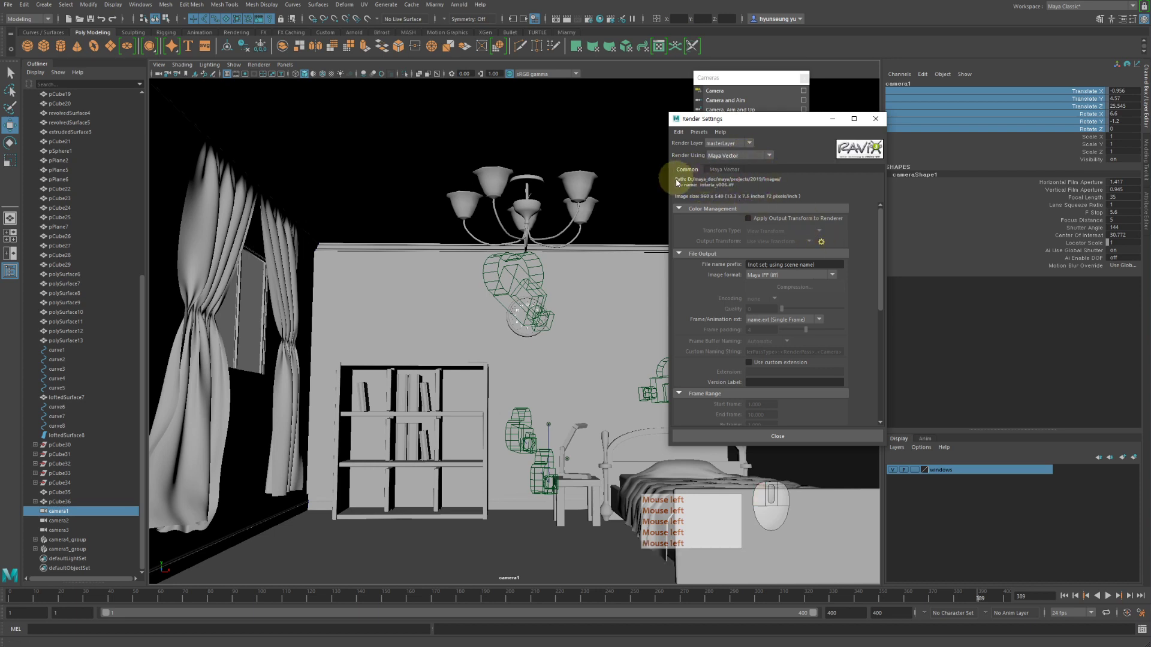
# Set the scene's renderer to Maya Software
pyautogui.click(763, 441)
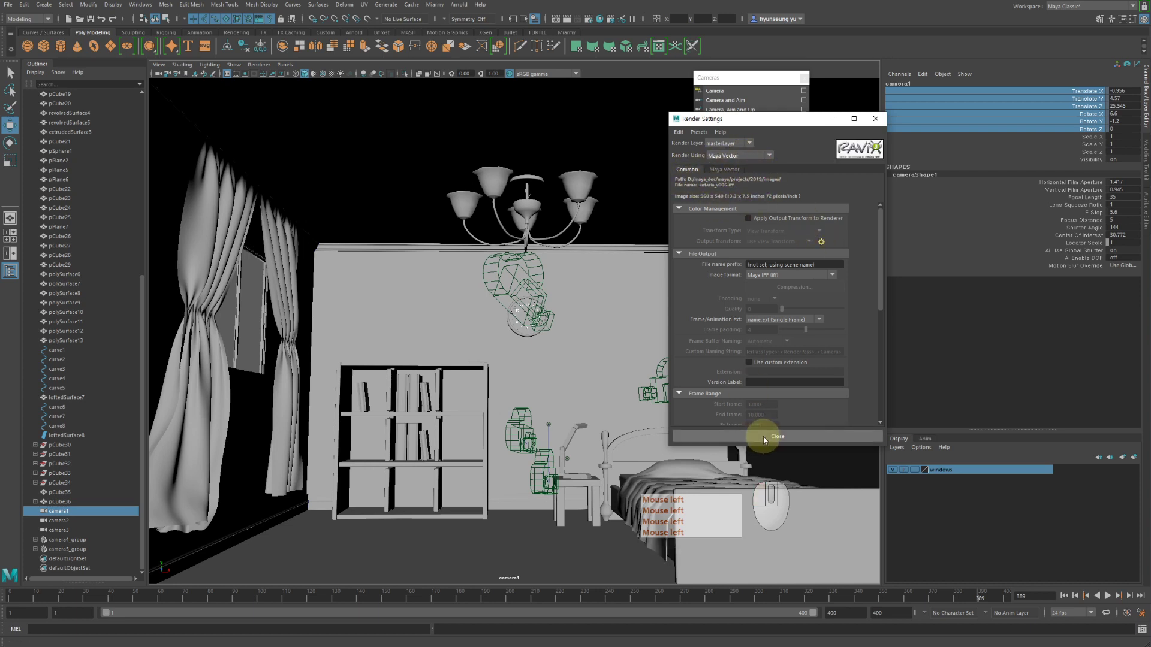
pyautogui.click(747, 157)
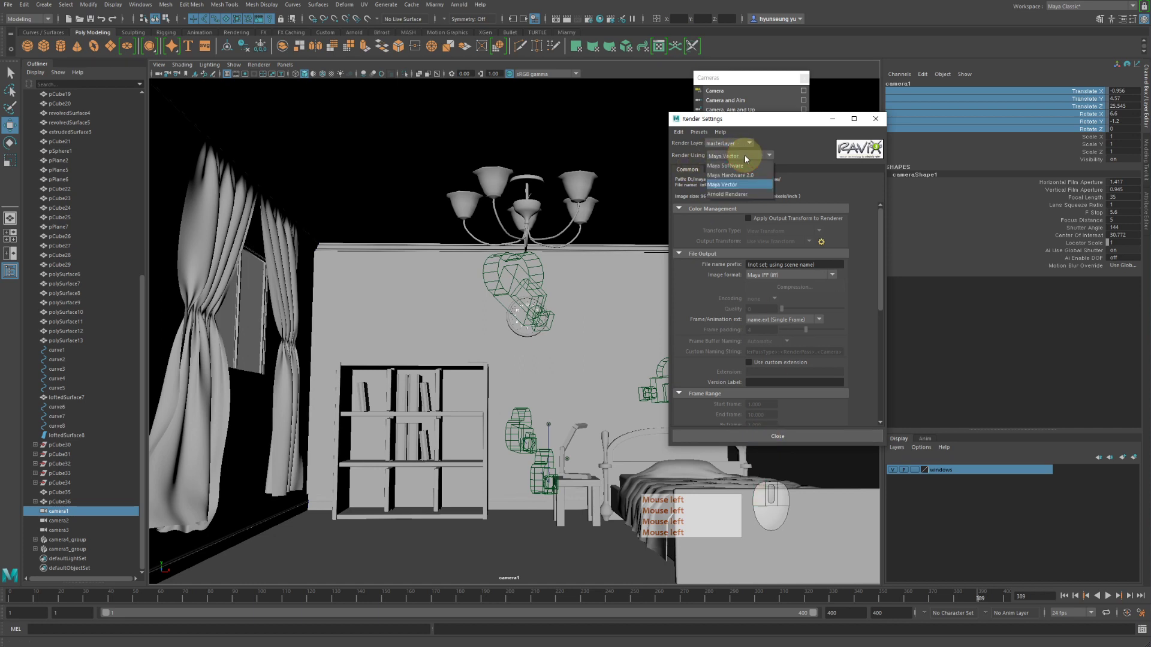
pyautogui.click(744, 161)
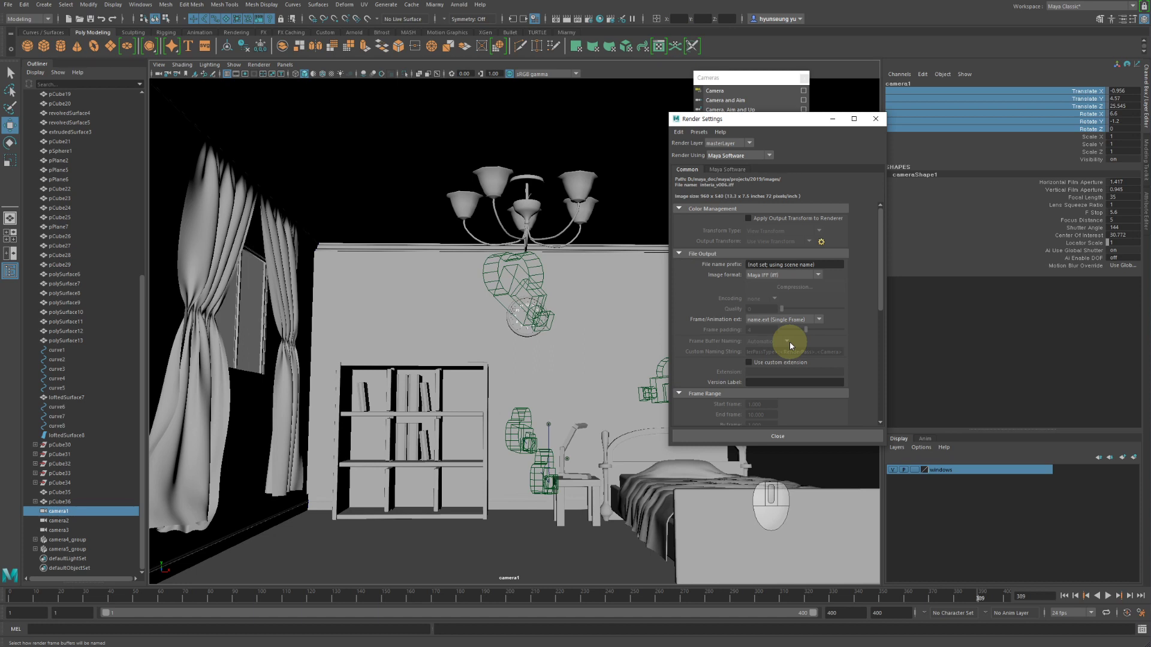
# Try applying the output transform to the renderer, check the transform type and output transform options, and disable it again
pyautogui.click(801, 213)
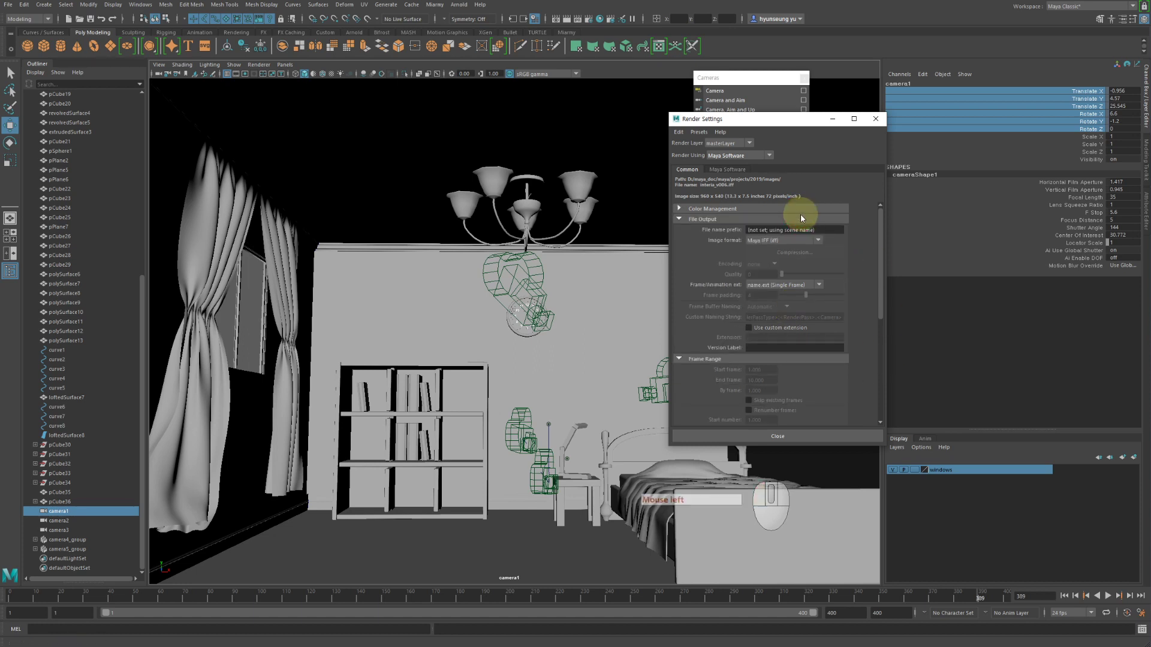
pyautogui.click(801, 214)
pyautogui.click(790, 218)
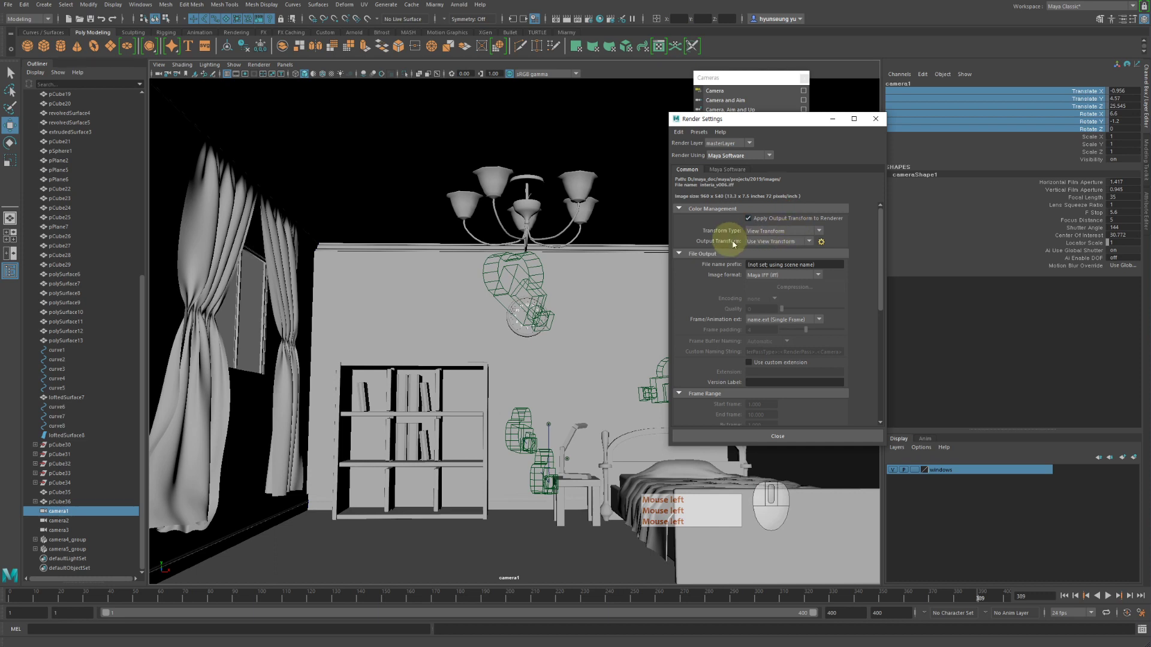
pyautogui.click(771, 242)
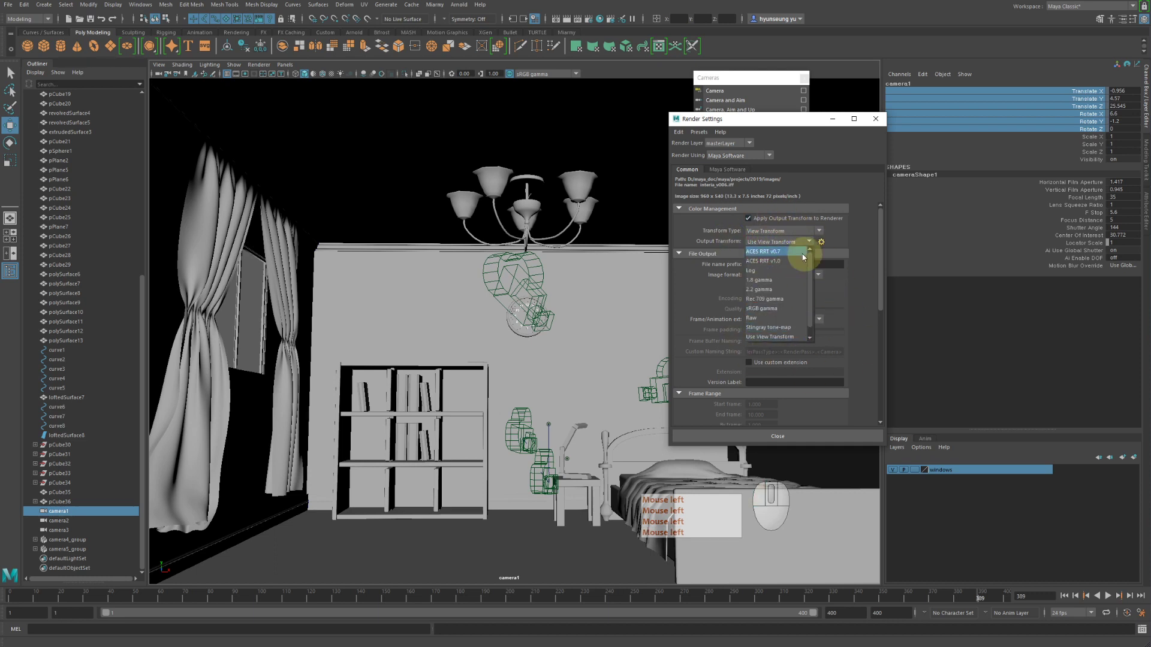
pyautogui.click(802, 252)
pyautogui.click(789, 231)
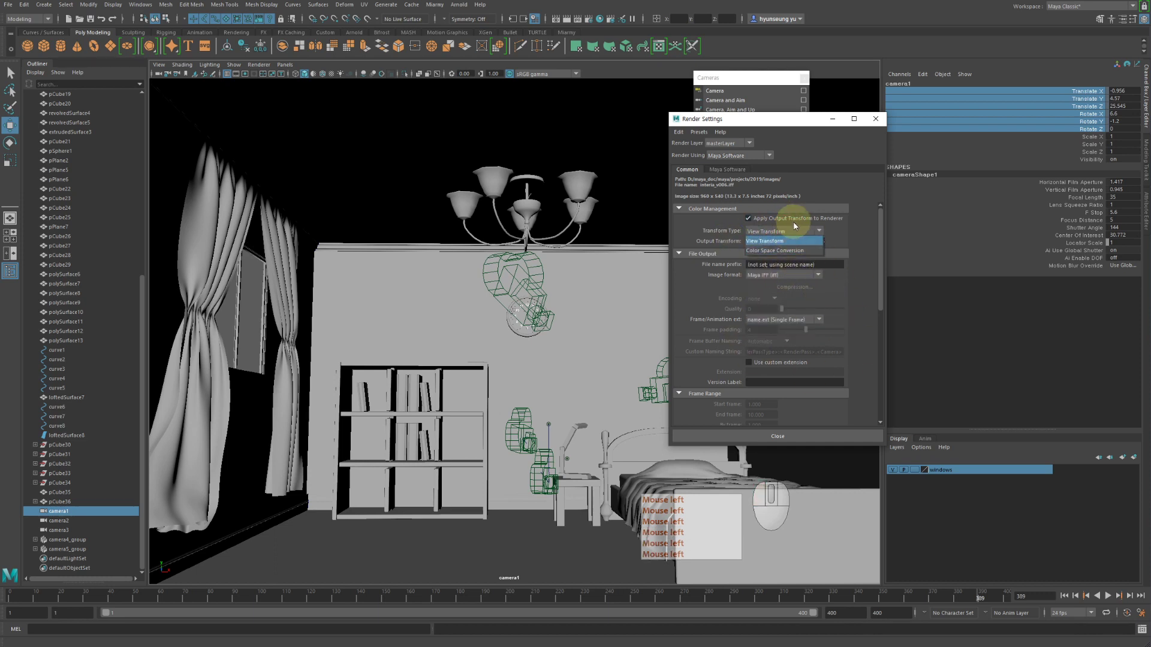
pyautogui.click(770, 241)
pyautogui.click(774, 241)
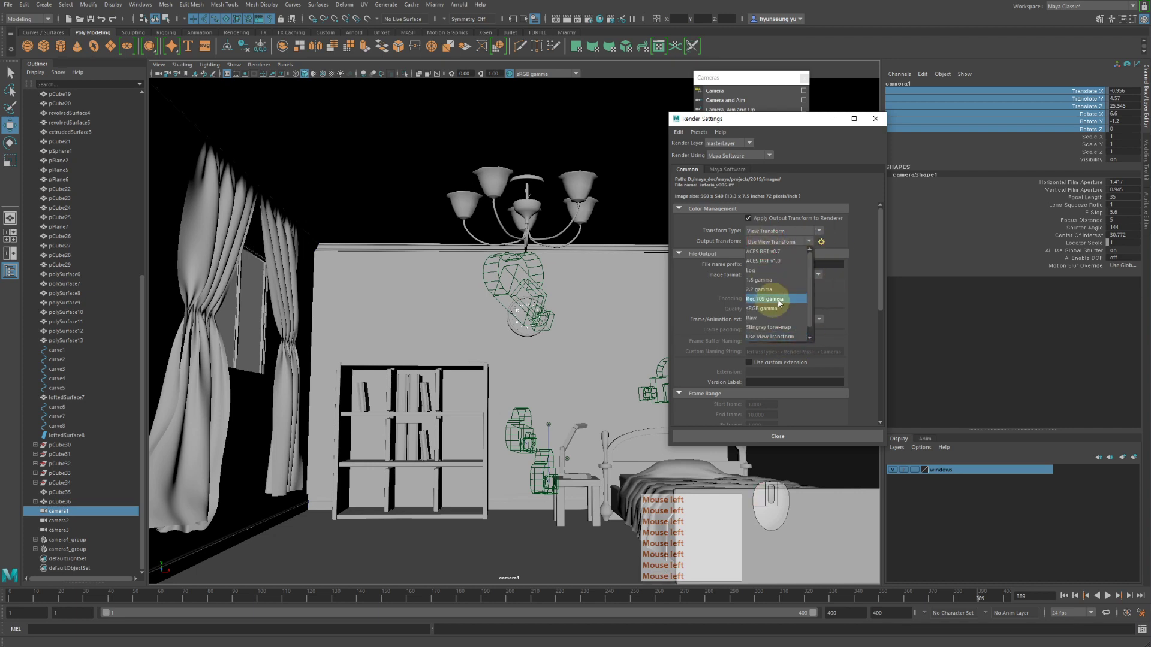
pyautogui.click(766, 242)
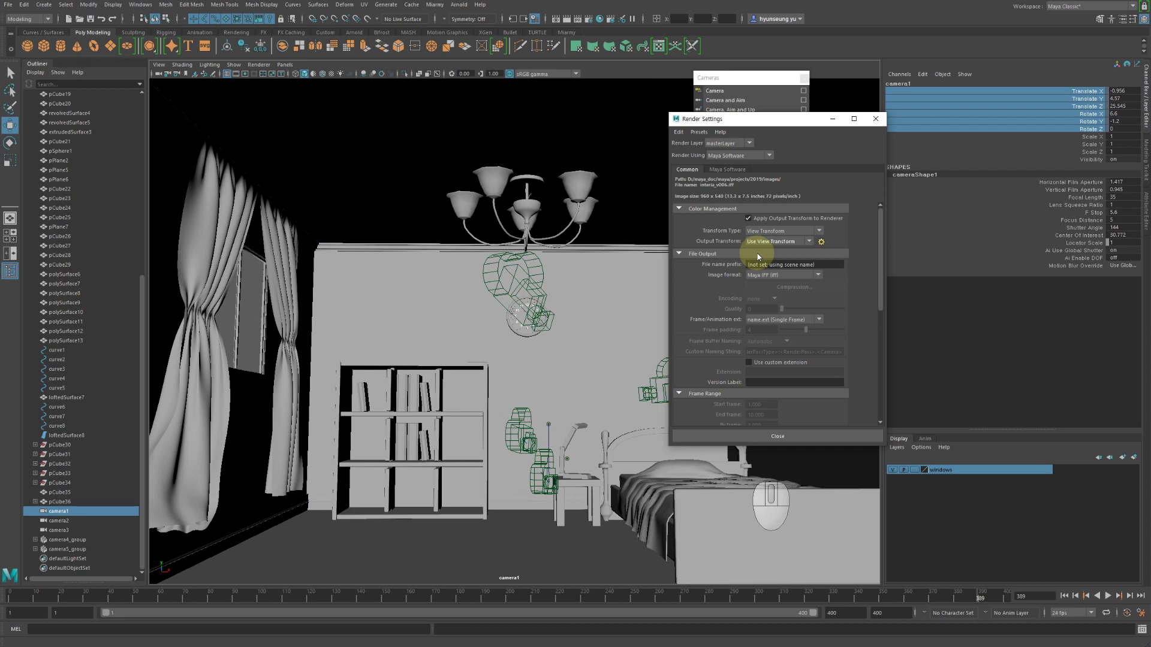
pyautogui.click(748, 218)
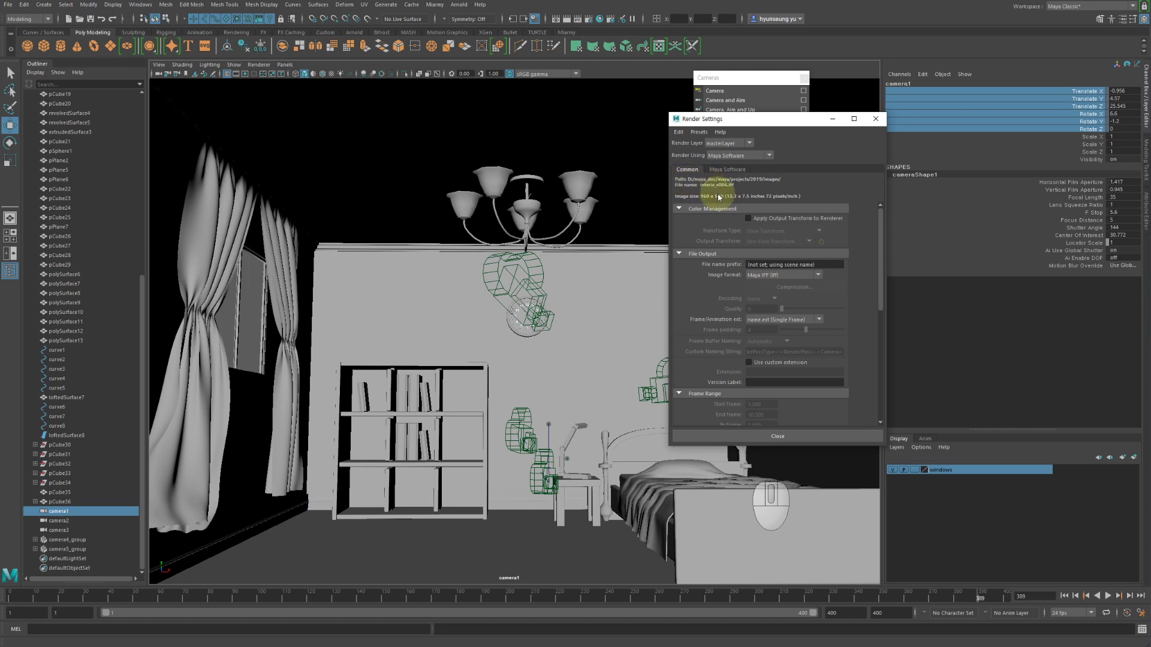
pyautogui.click(9, 4)
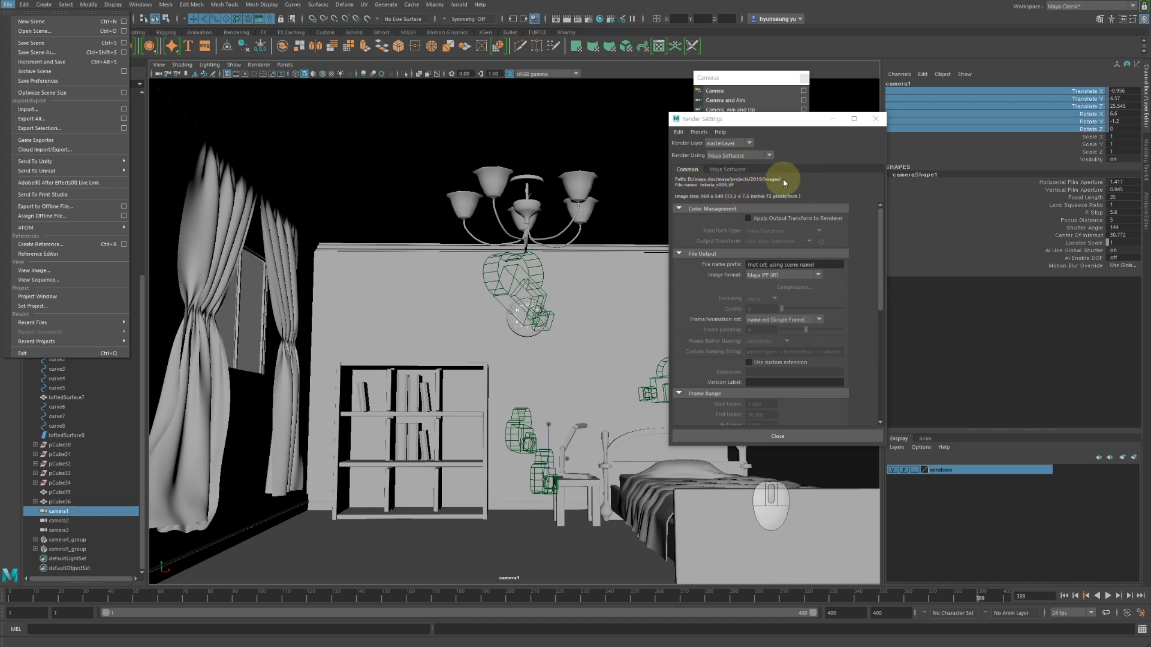
pyautogui.click(799, 129)
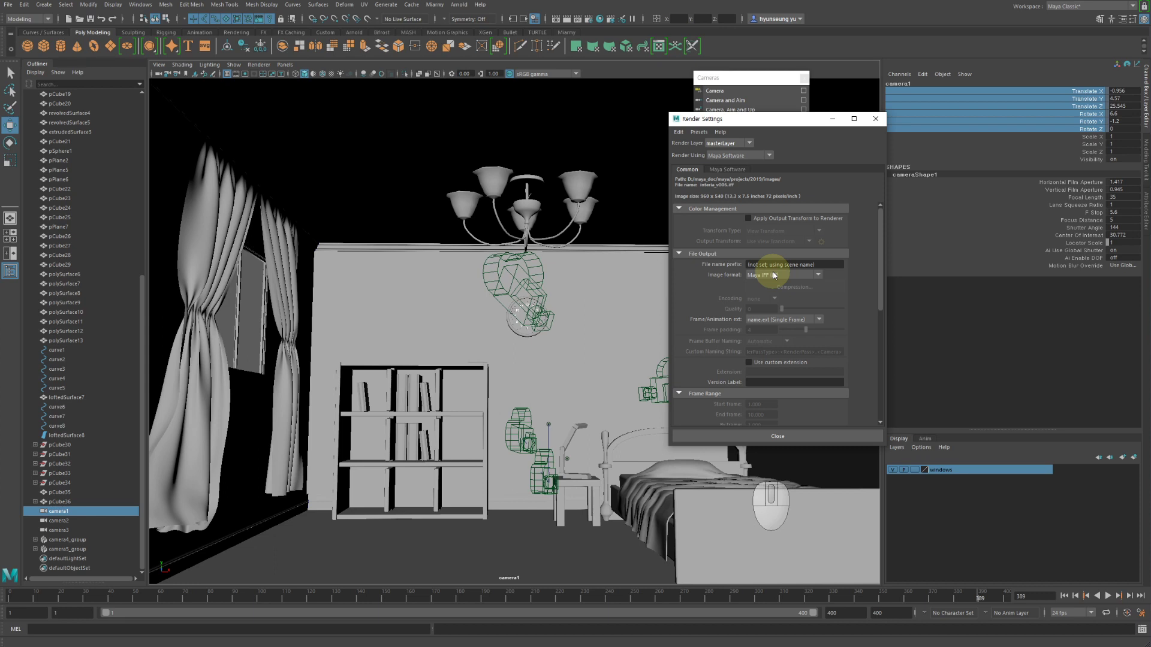
# Set the render file name prefix to <Scene>_<Camera> using the scene name and camera name keywords
pyautogui.moveTo(836, 265); pyautogui.dragTo(679, 279)
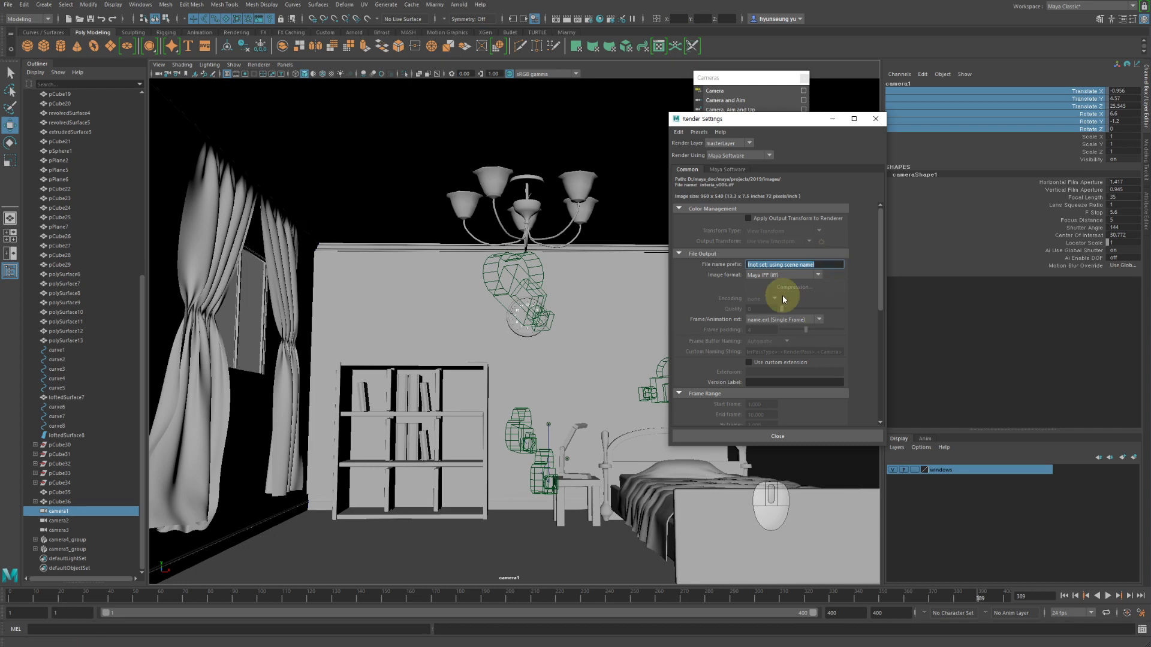
pyautogui.rightClick(823, 270)
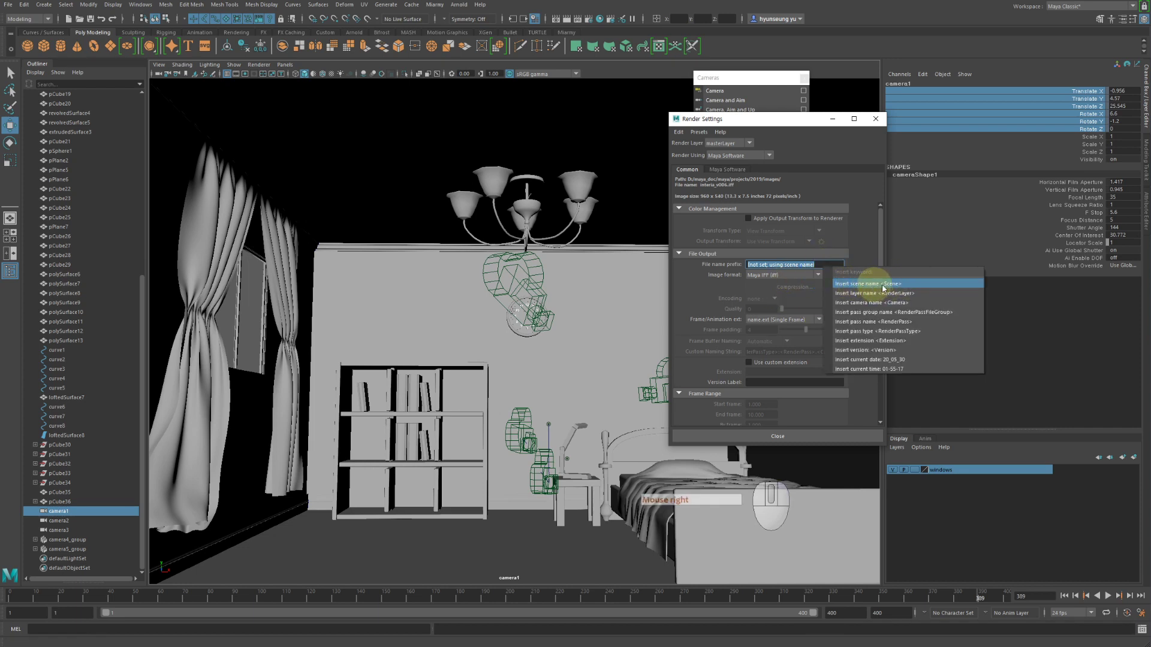
pyautogui.click(881, 285)
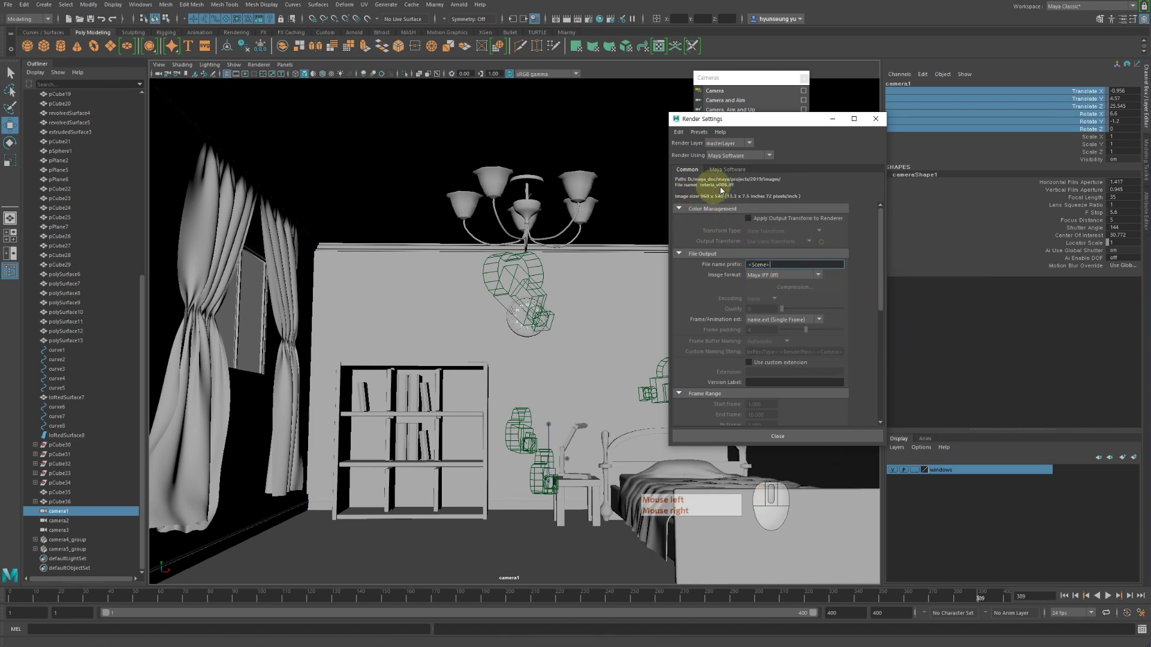
pyautogui.press('shift')
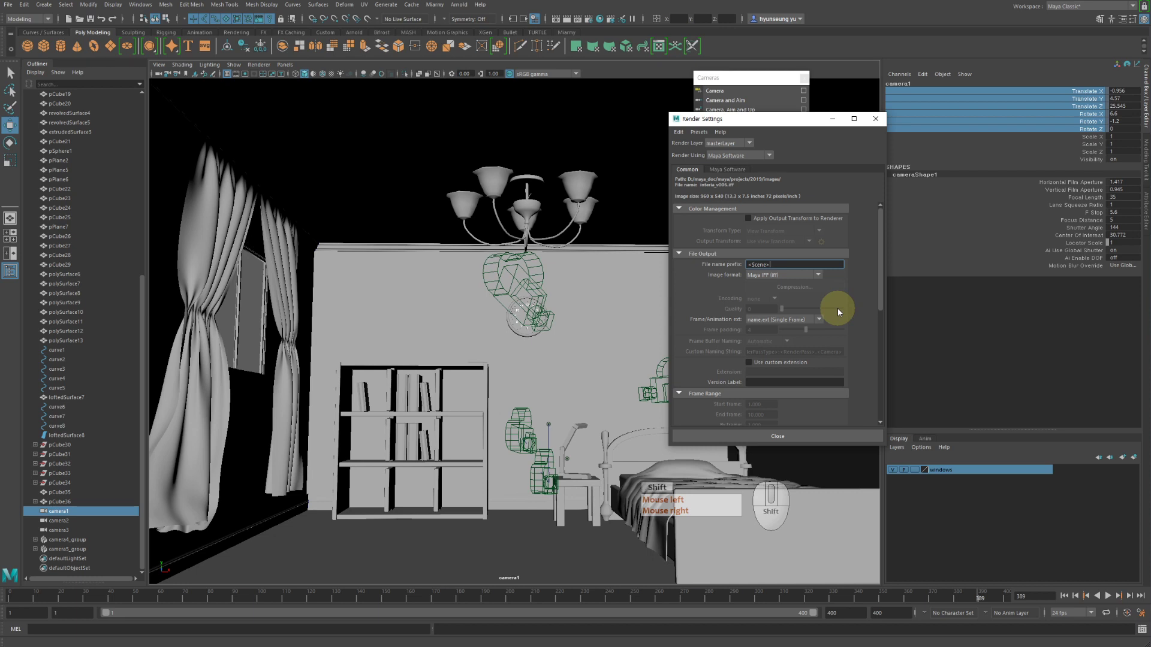
pyautogui.rightClick(782, 268)
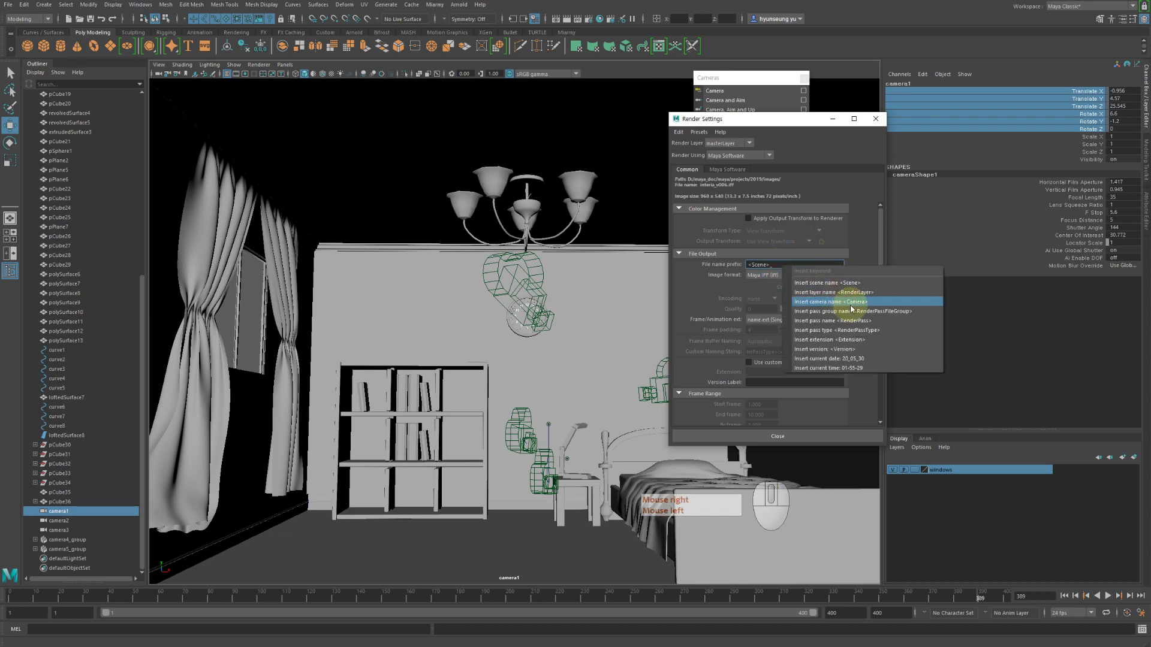
pyautogui.click(811, 303)
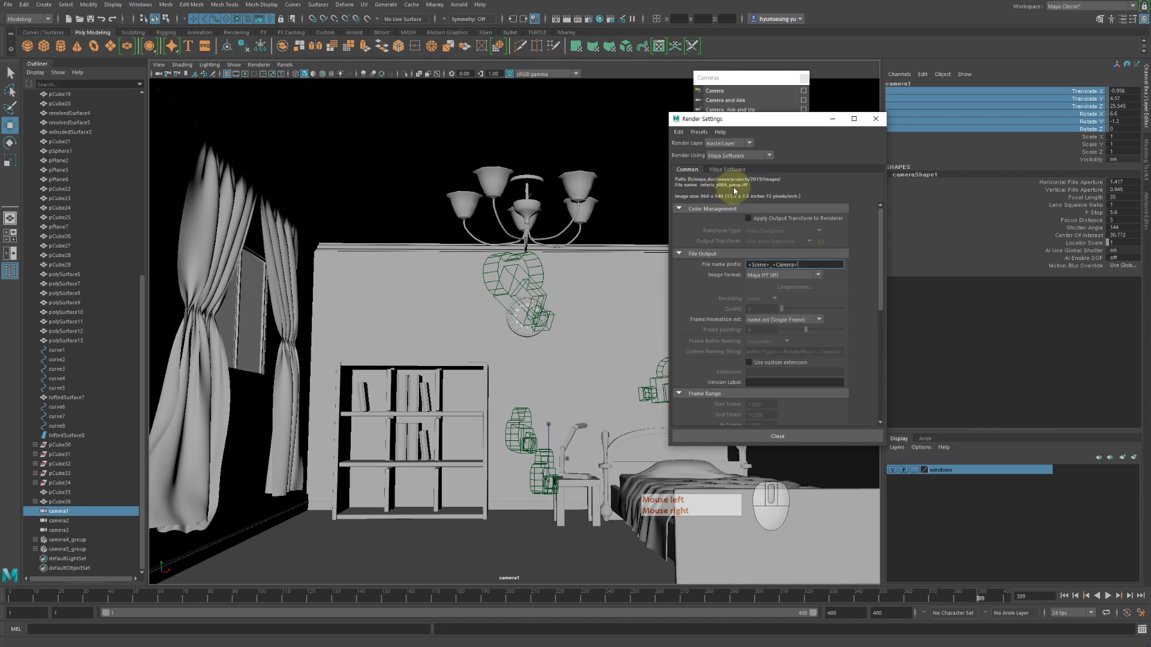
# Set the renderable camera to camera1 and check the output file name and prefix
pyautogui.scroll(-5, 767, 312)
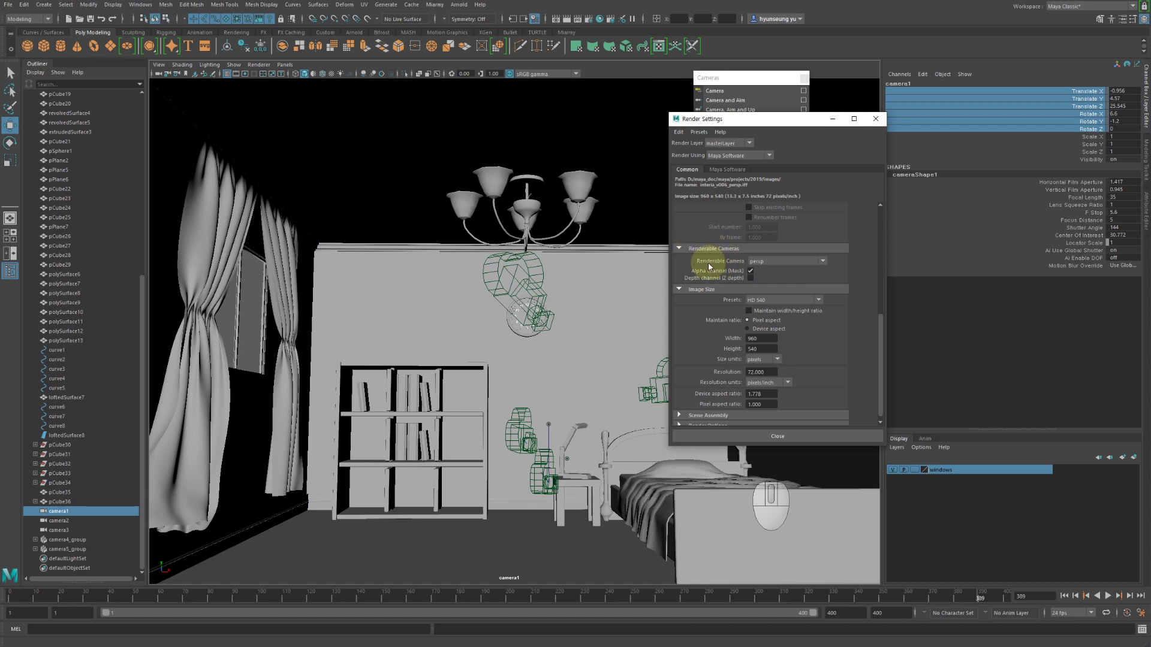
pyautogui.click(784, 261)
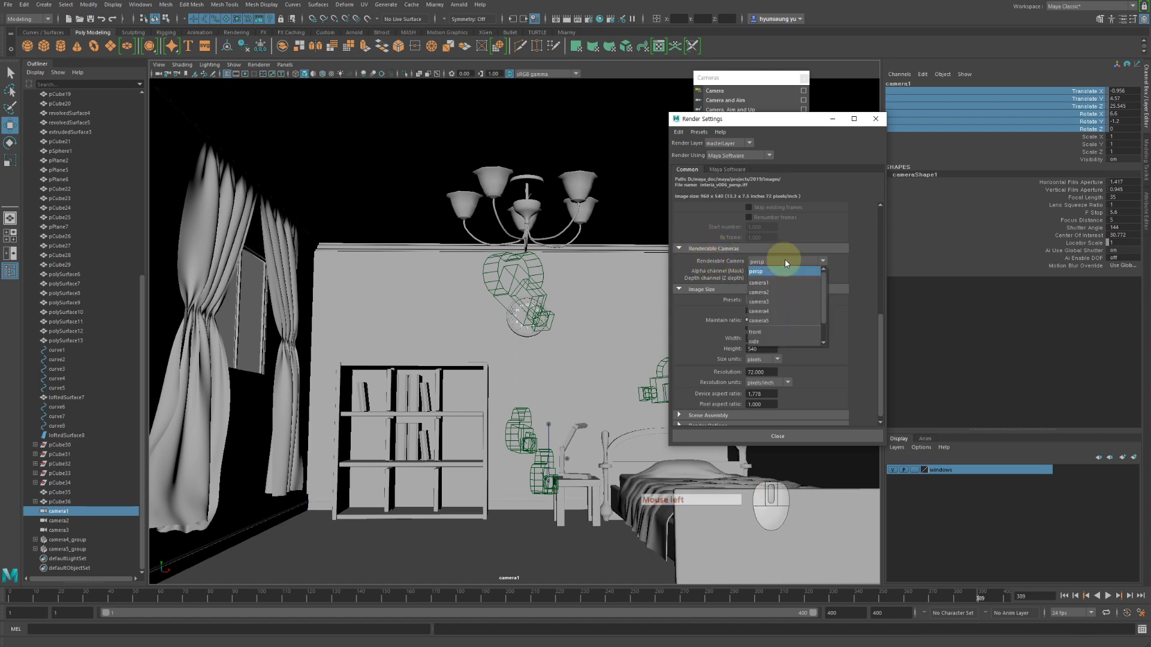
pyautogui.click(762, 283)
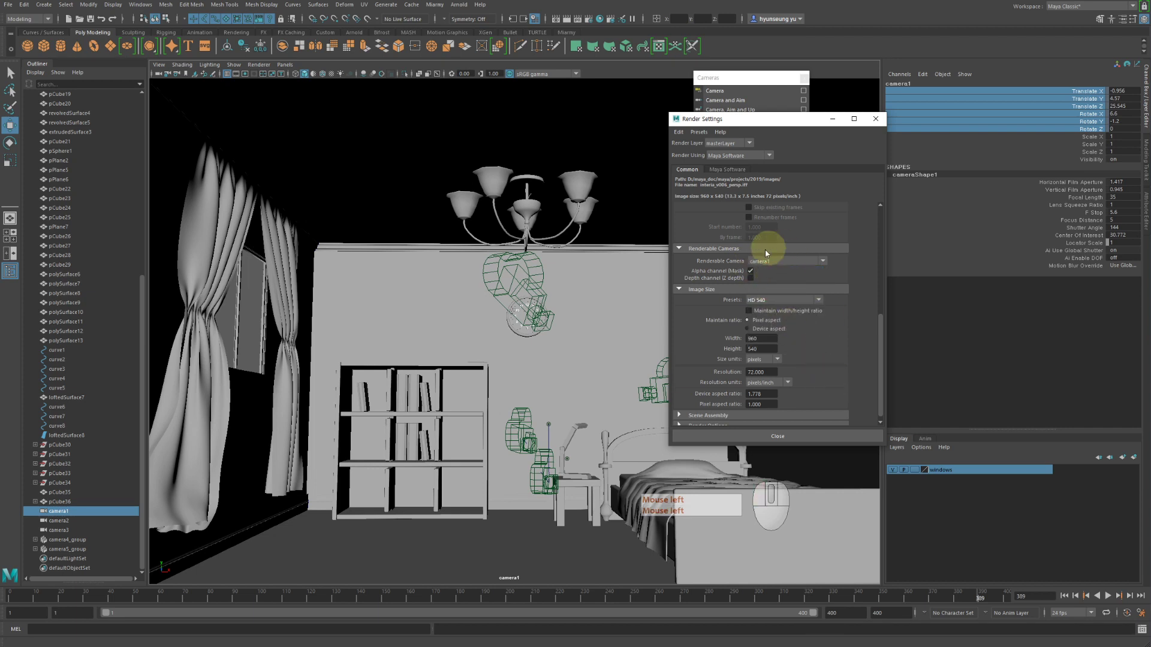
pyautogui.scroll(3, 799, 273)
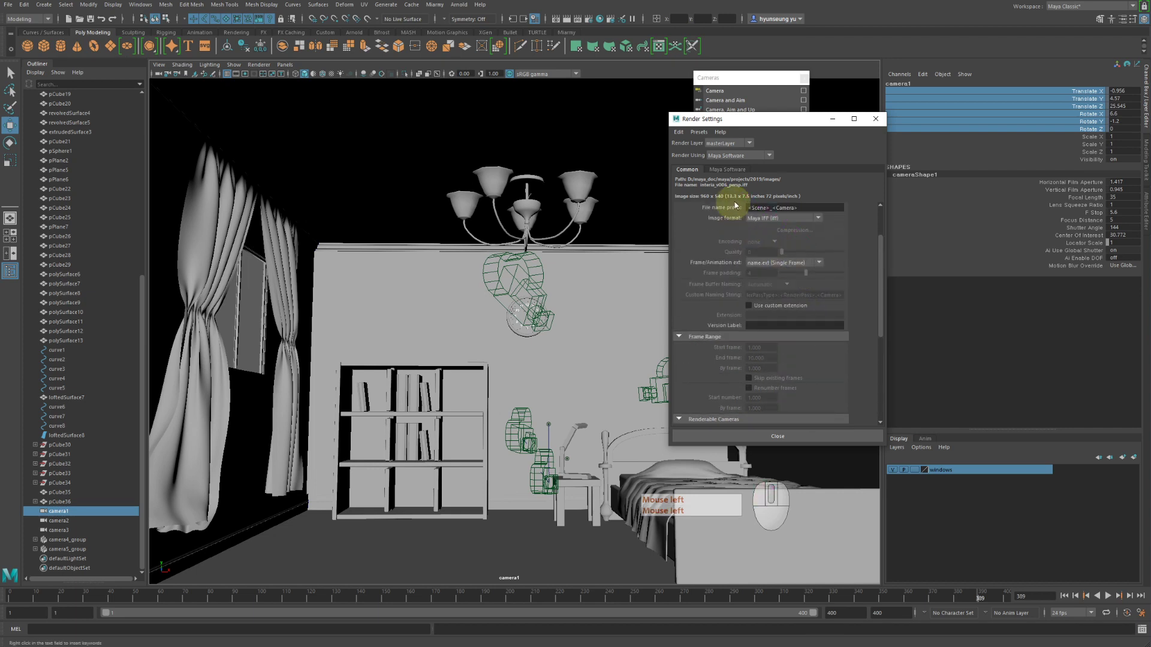
pyautogui.scroll(-3, 800, 290)
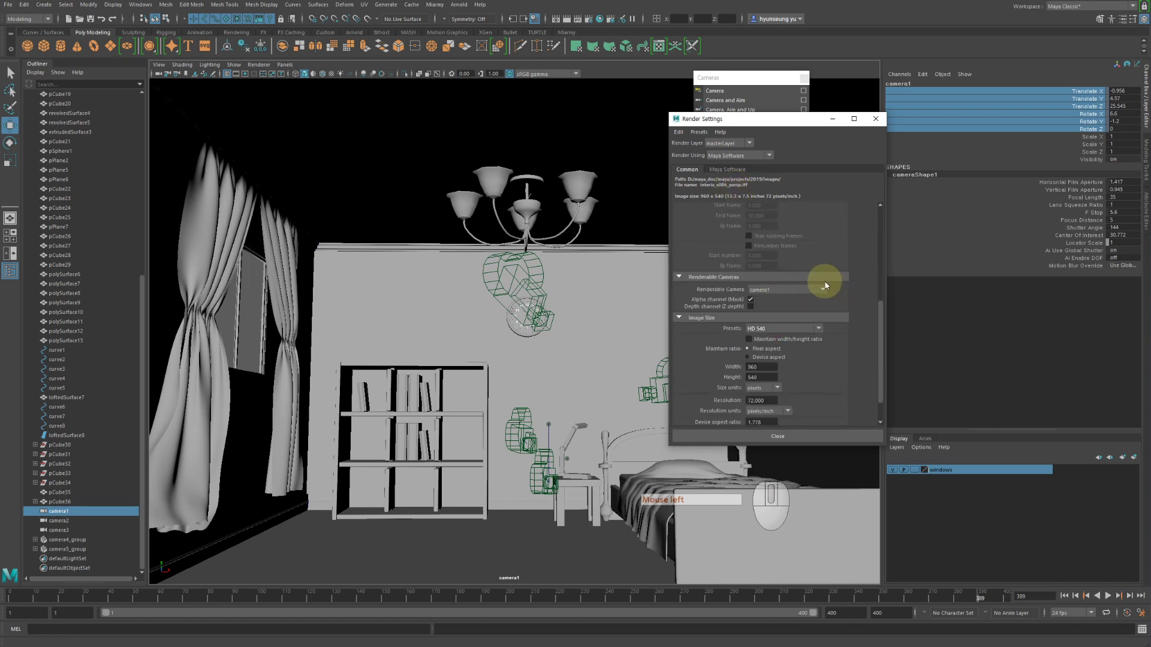
# Try camera2 as the renderable camera, and return the setting to camera1
pyautogui.scroll(4, 826, 282)
pyautogui.scroll(-3, 803, 264)
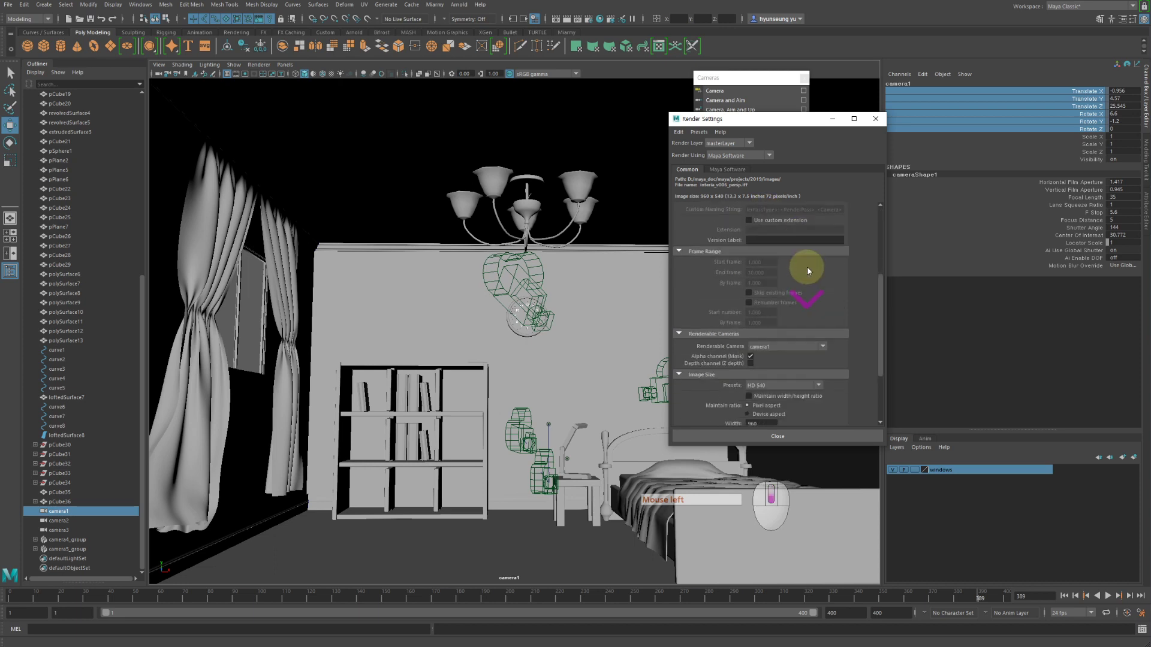
pyautogui.click(803, 346)
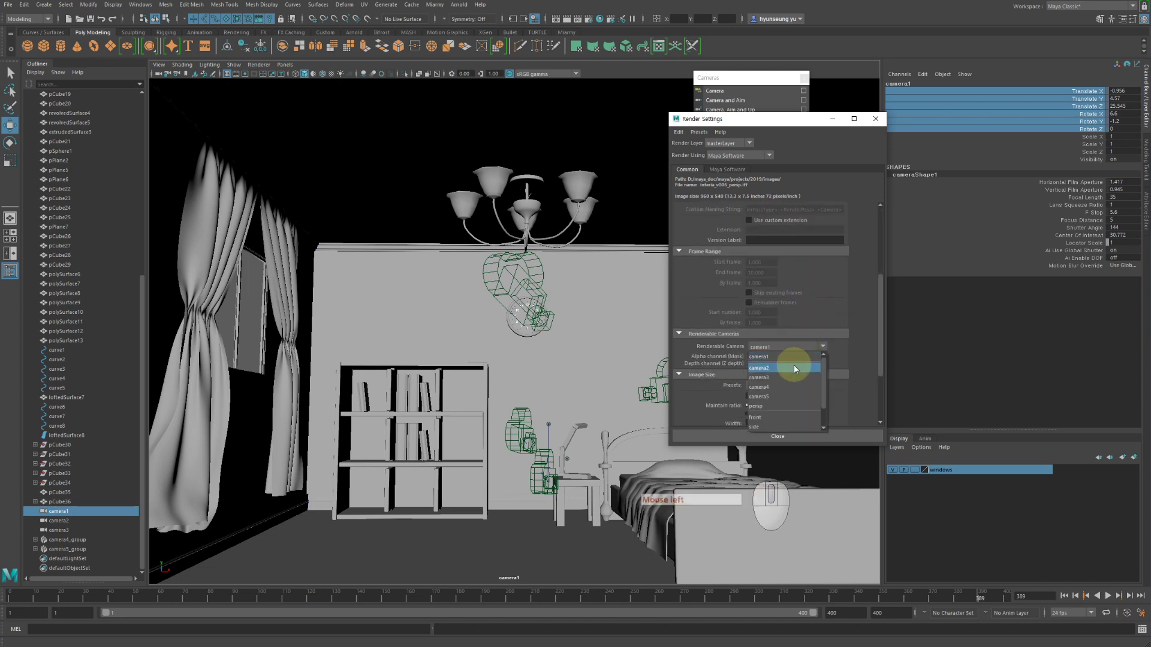
pyautogui.scroll(-1, 794, 370)
pyautogui.scroll(1, 796, 377)
pyautogui.click(779, 367)
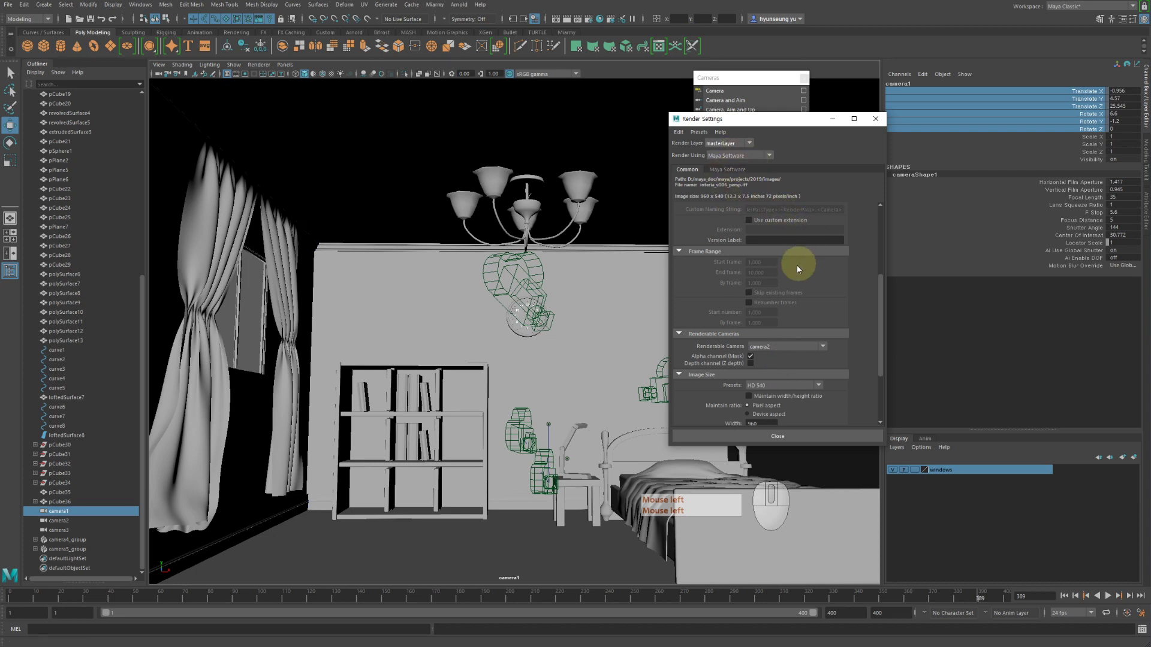
pyautogui.click(789, 343)
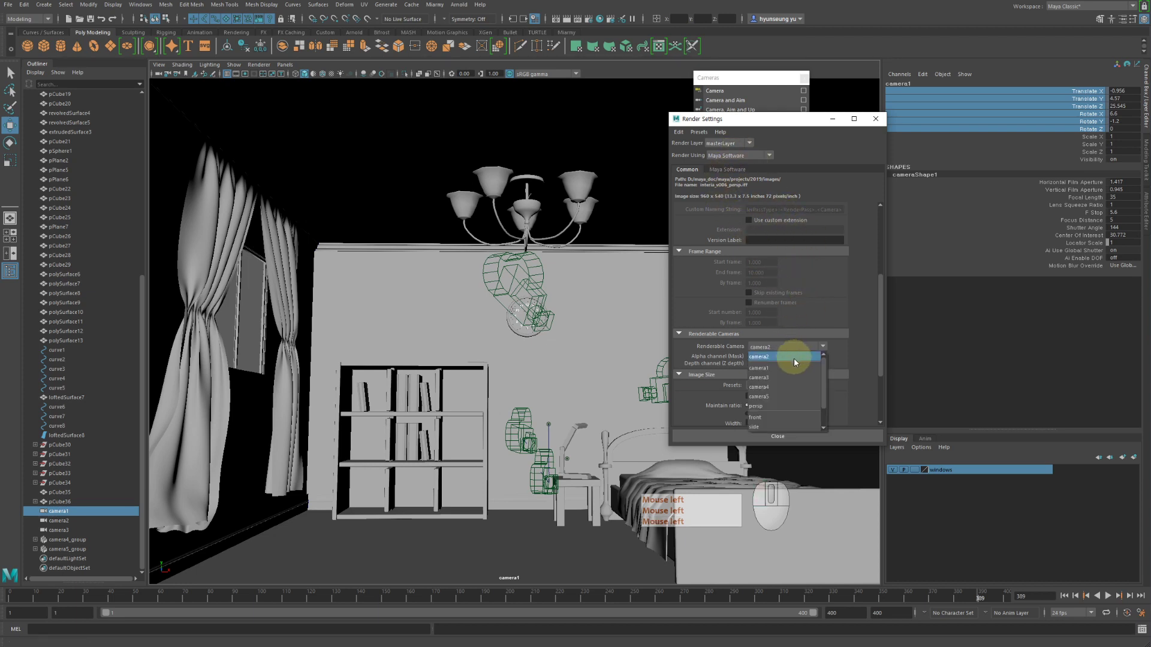
pyautogui.click(785, 368)
# Add camera2 and camera3 as further renderable cameras alongside camera1
pyautogui.scroll(-3, 792, 234)
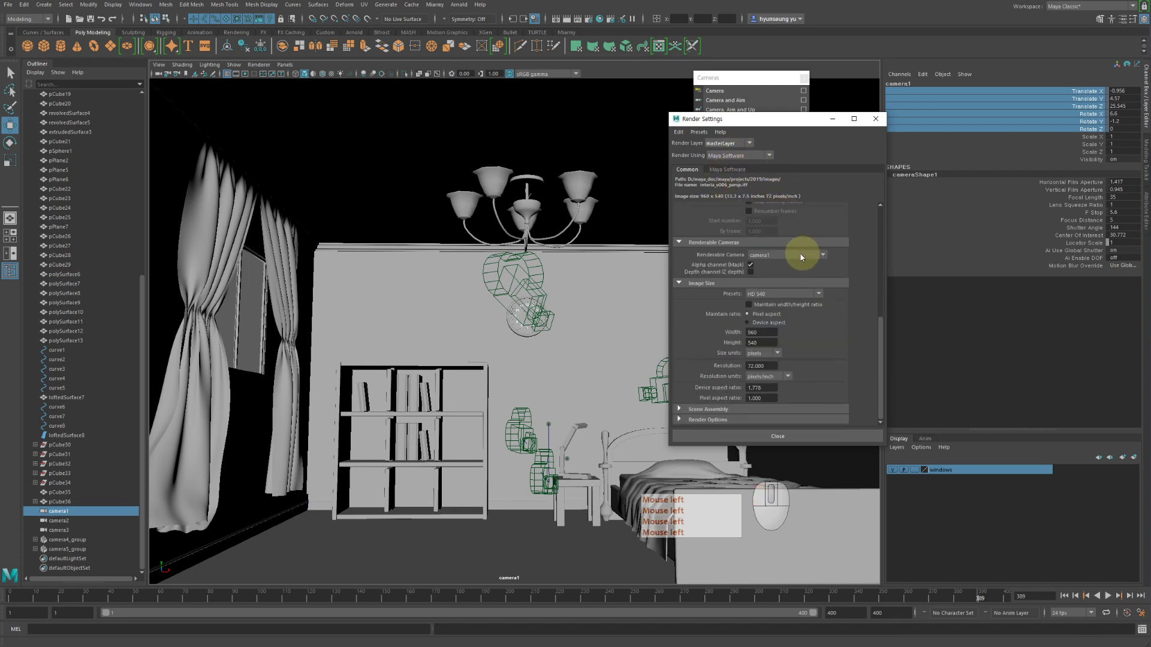
pyautogui.click(796, 259)
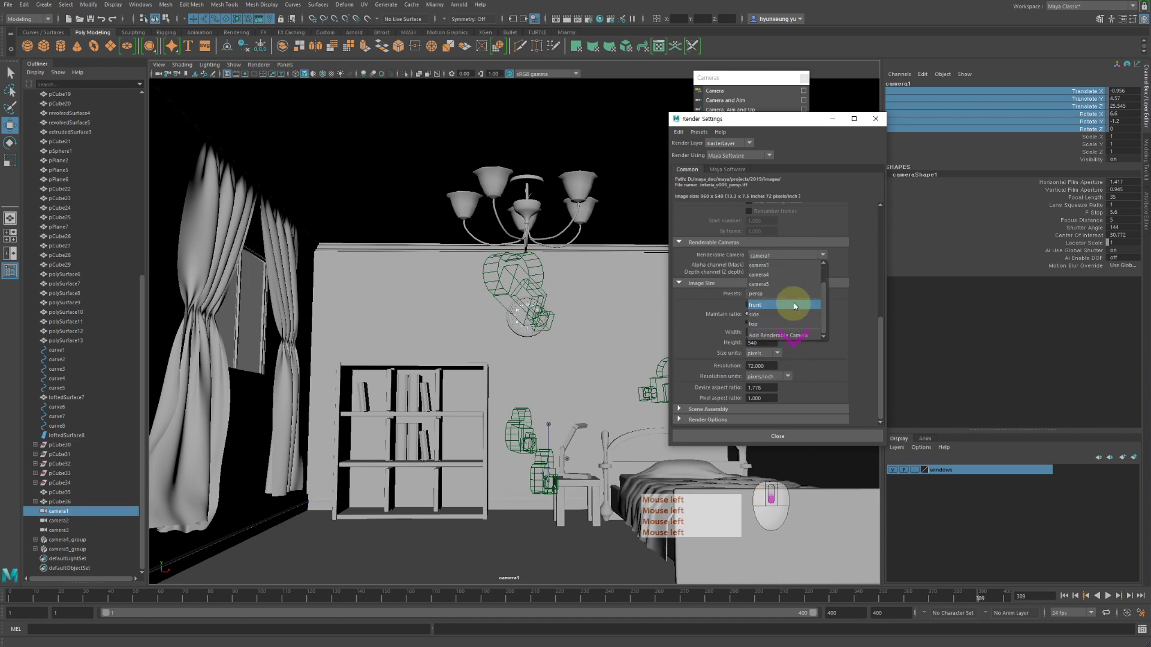
pyautogui.click(804, 334)
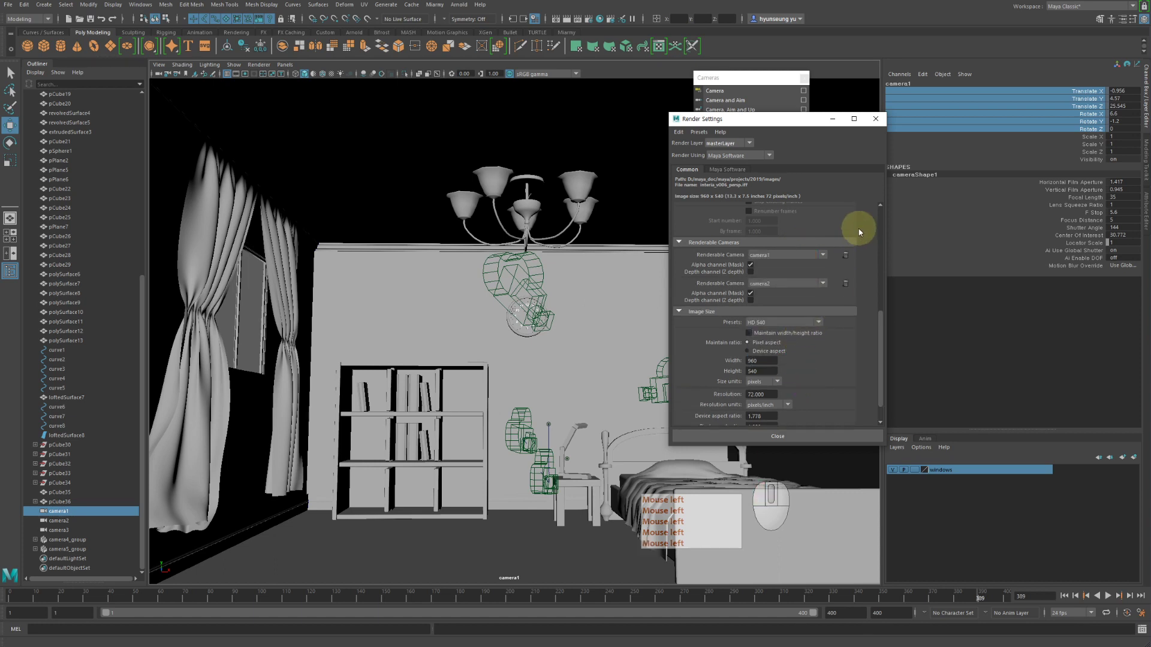
pyautogui.scroll(1, 849, 240)
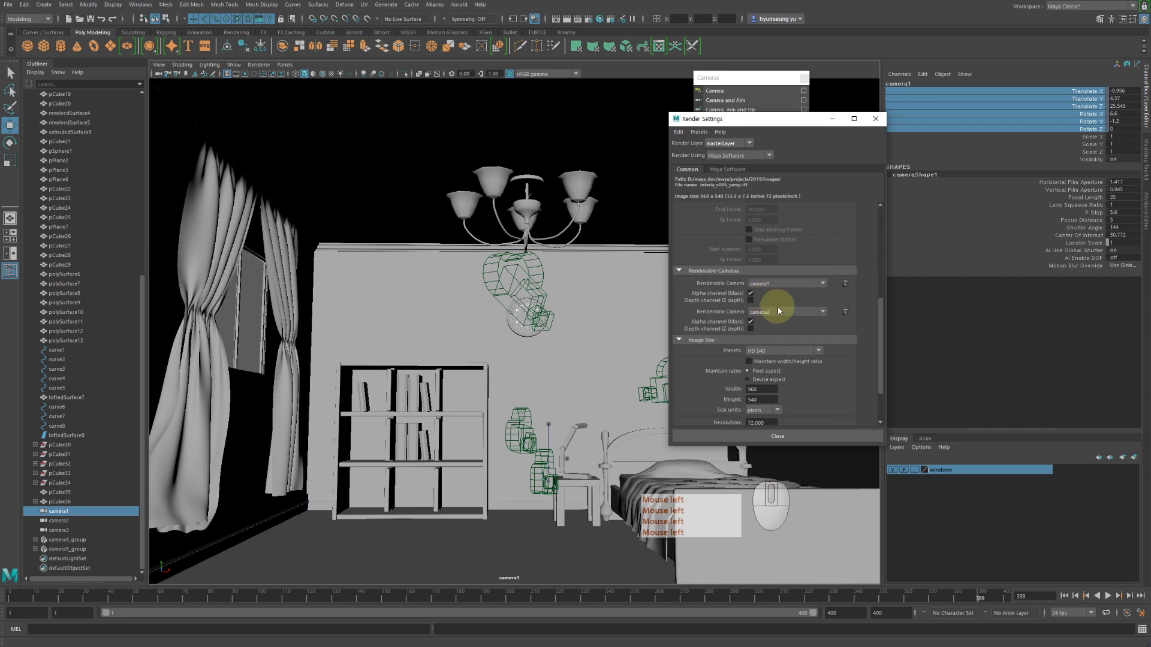
pyautogui.click(779, 312)
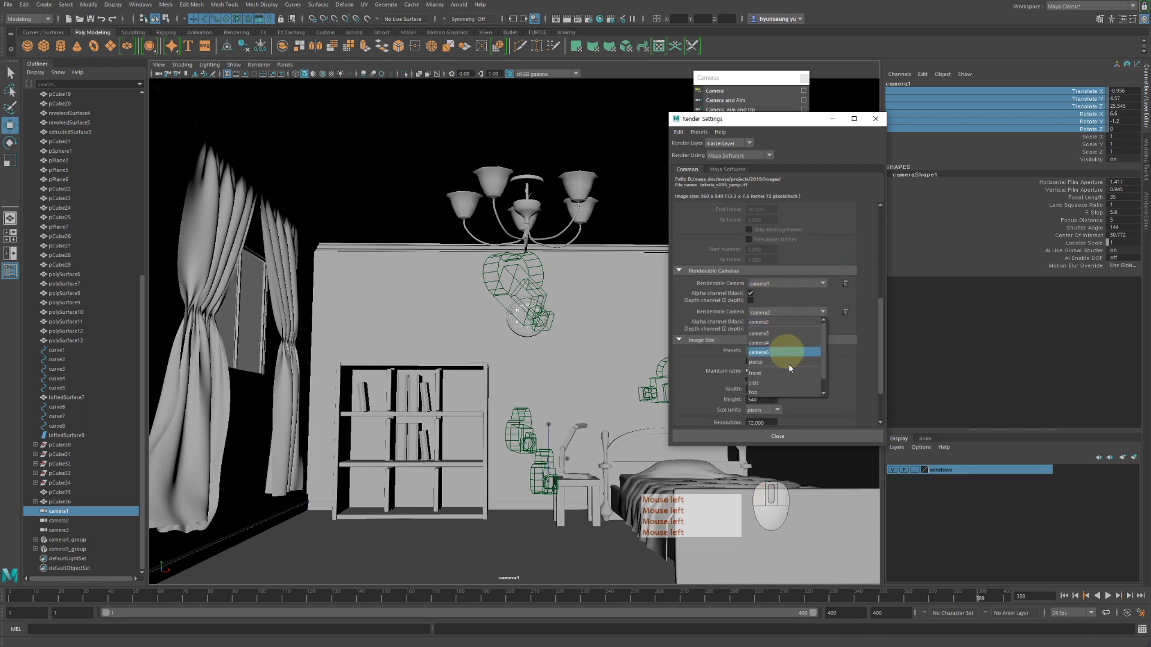
pyautogui.click(783, 393)
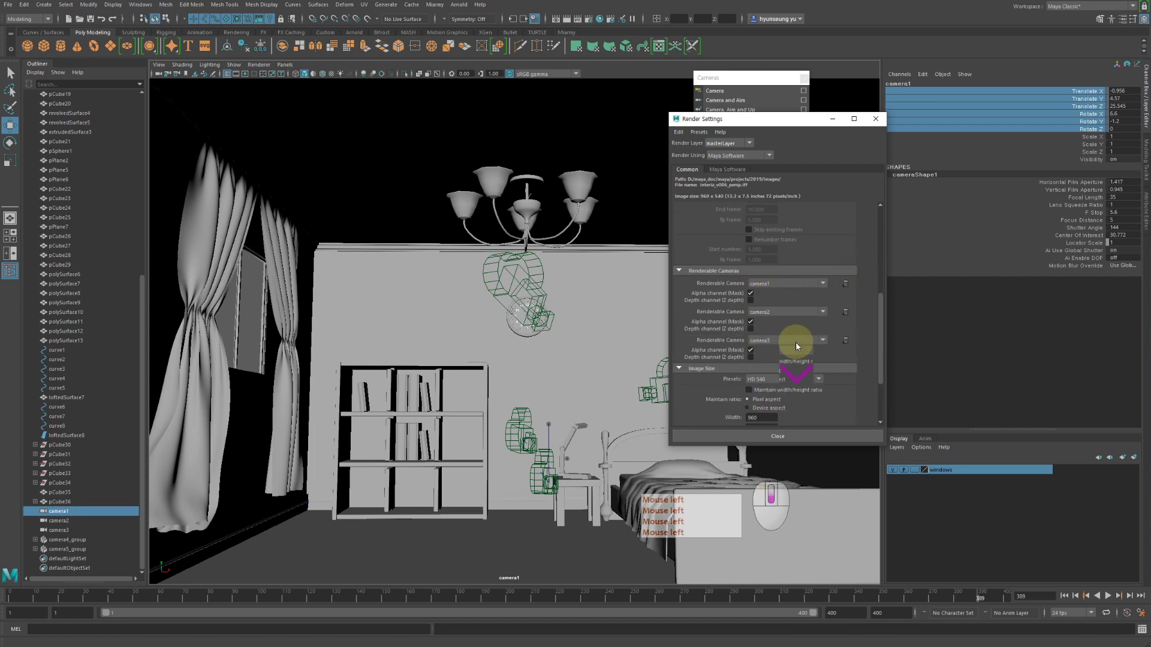
# Add camera4 and camera5 to the renderable cameras
pyautogui.scroll(-1, 796, 342)
pyautogui.click(797, 313)
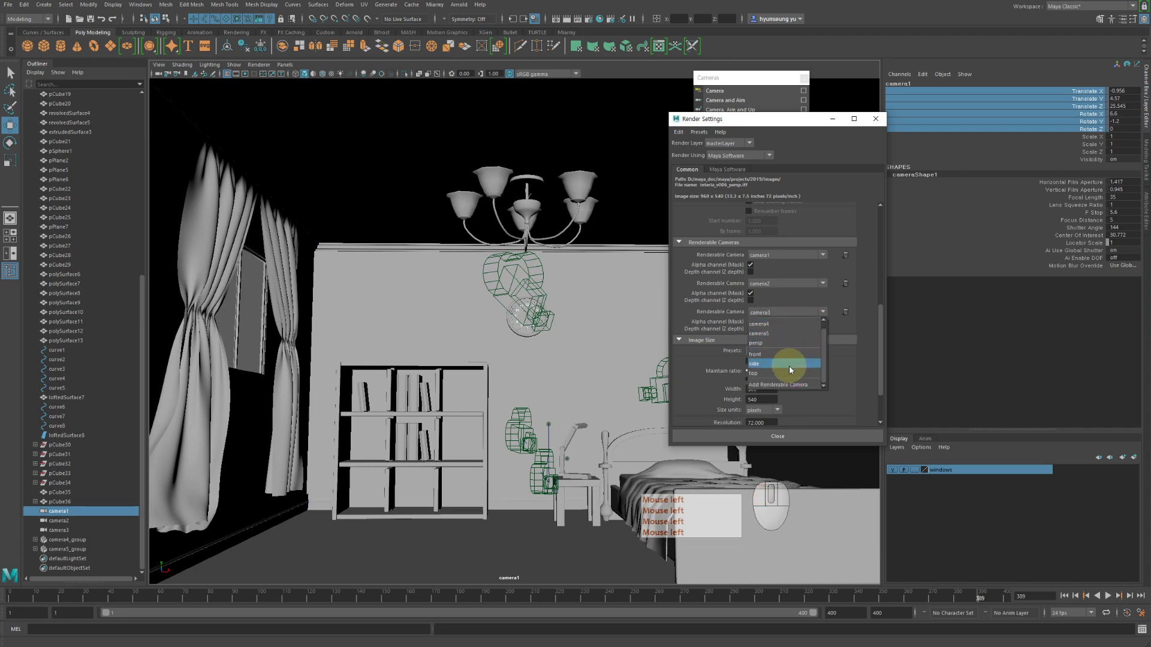
pyautogui.click(784, 381)
pyautogui.click(800, 342)
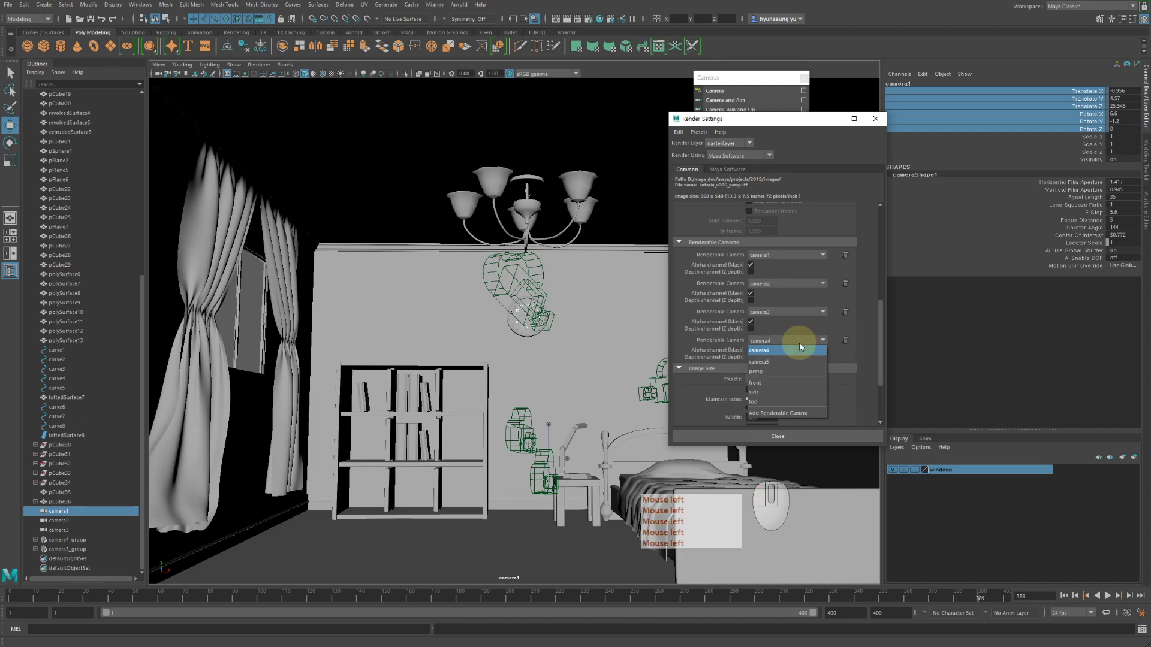
pyautogui.click(796, 394)
pyautogui.click(791, 347)
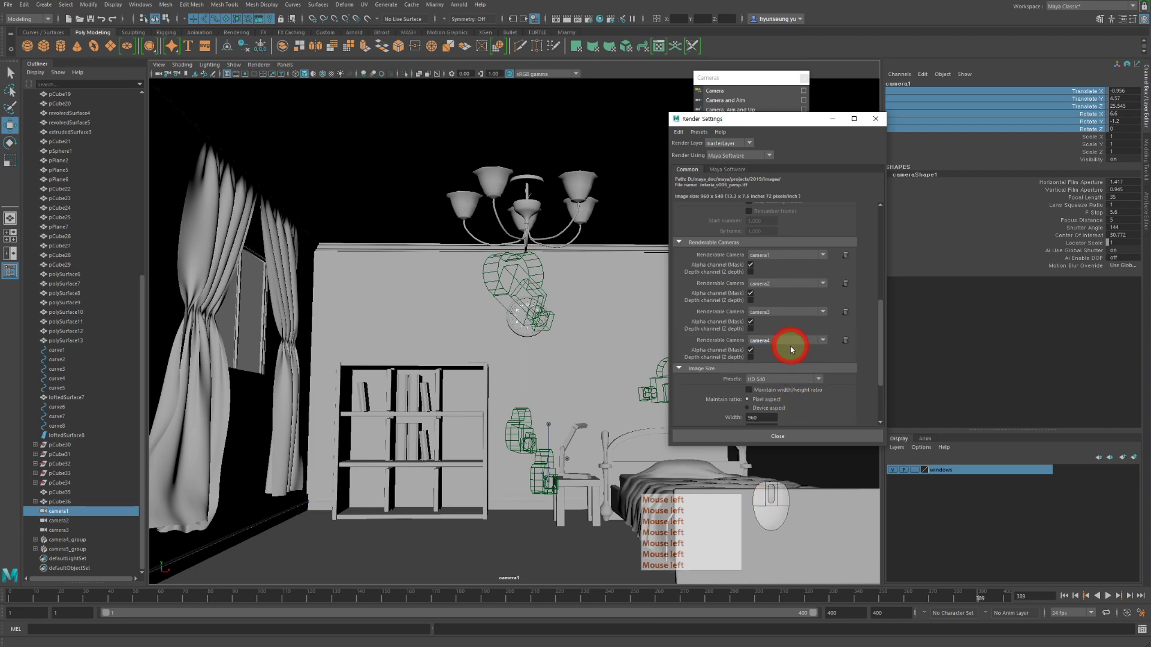
pyautogui.click(797, 342)
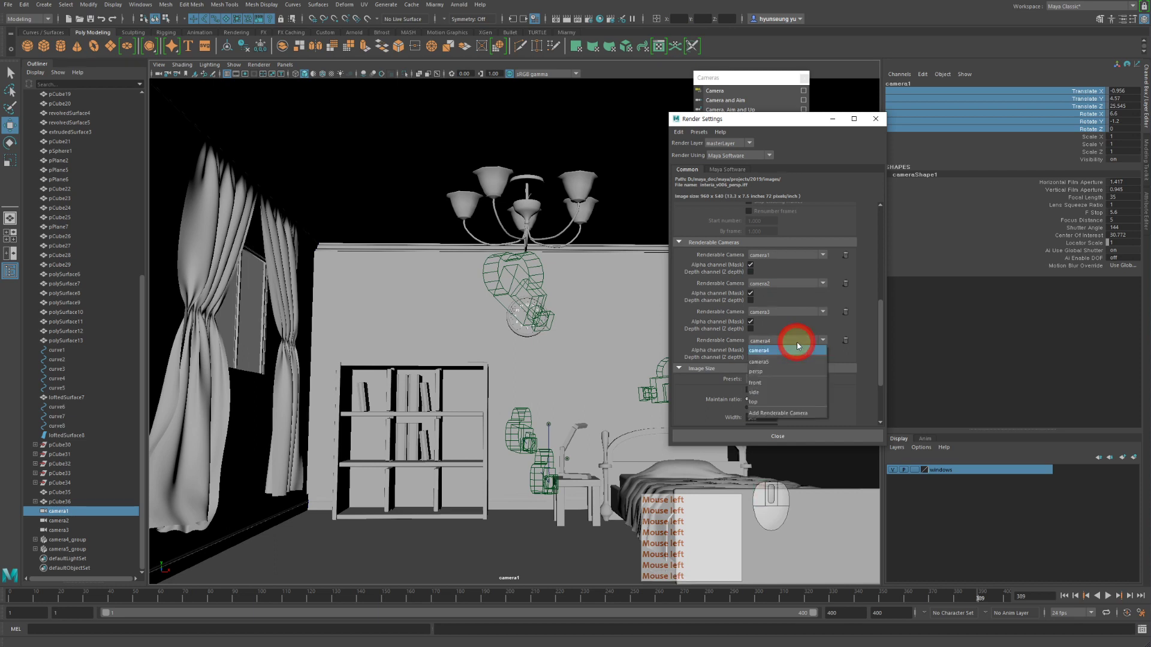
pyautogui.click(795, 413)
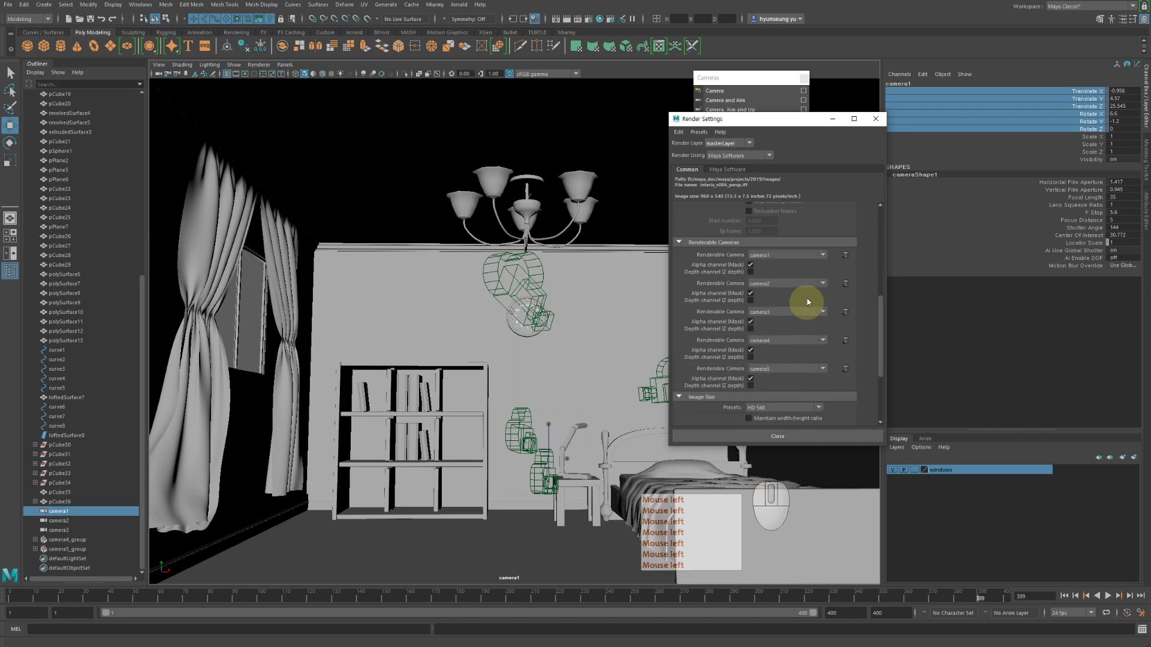
# Review the output file name and set the image format to JPEG (jpg)
pyautogui.scroll(5, 771, 226)
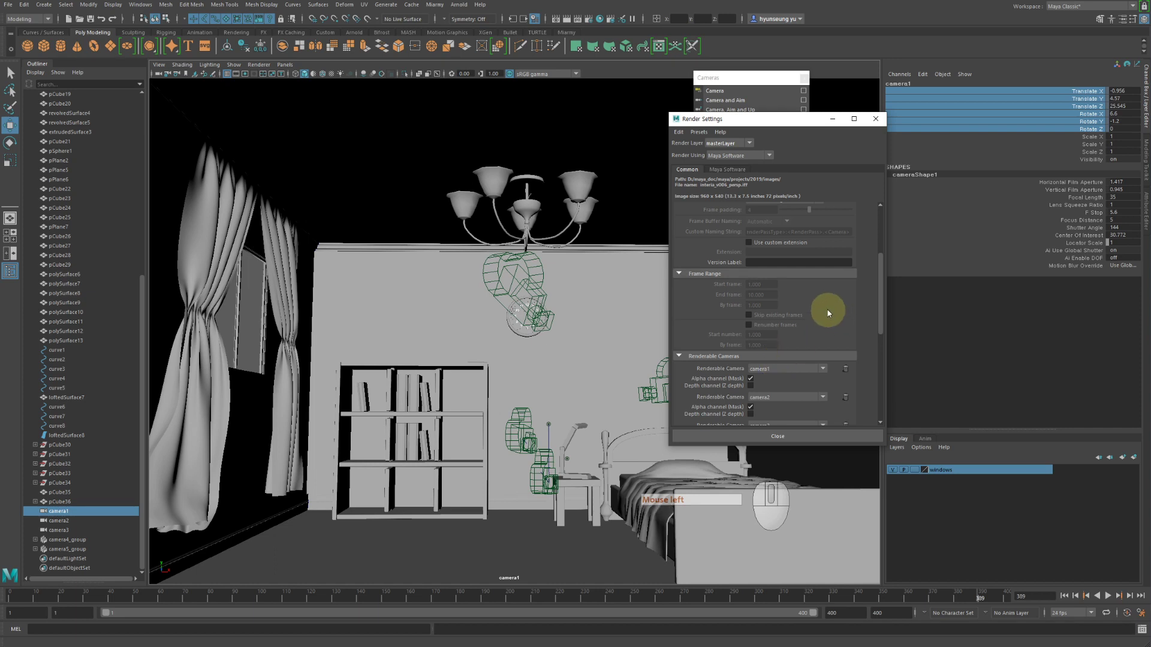
pyautogui.scroll(-2, 822, 317)
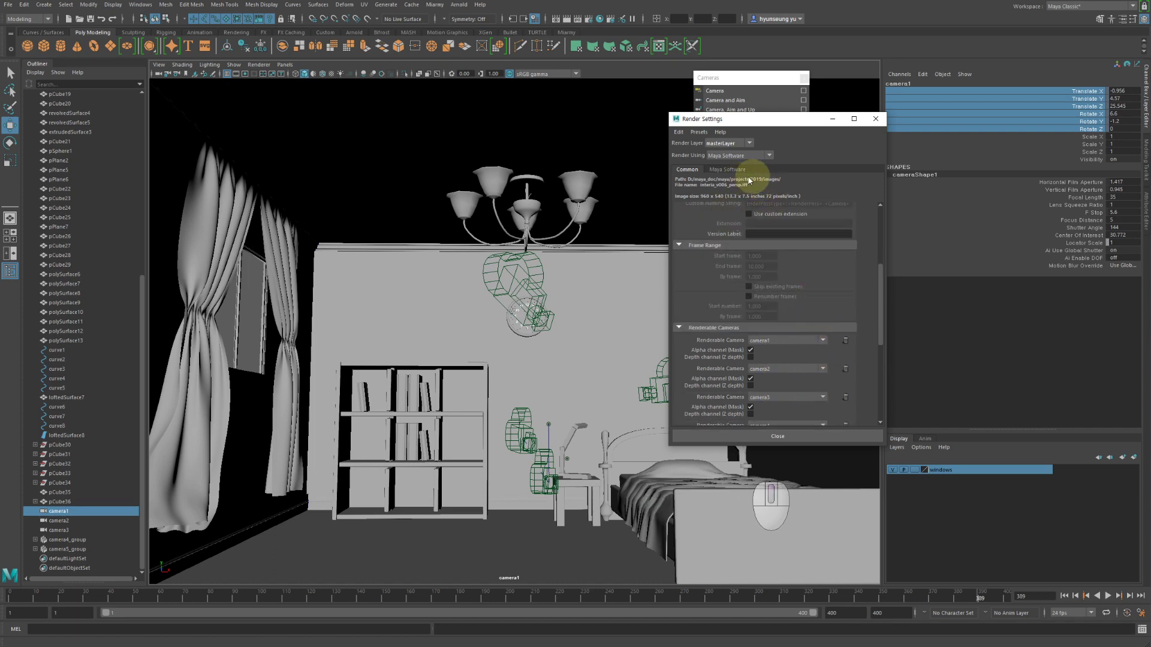
pyautogui.scroll(5, 817, 239)
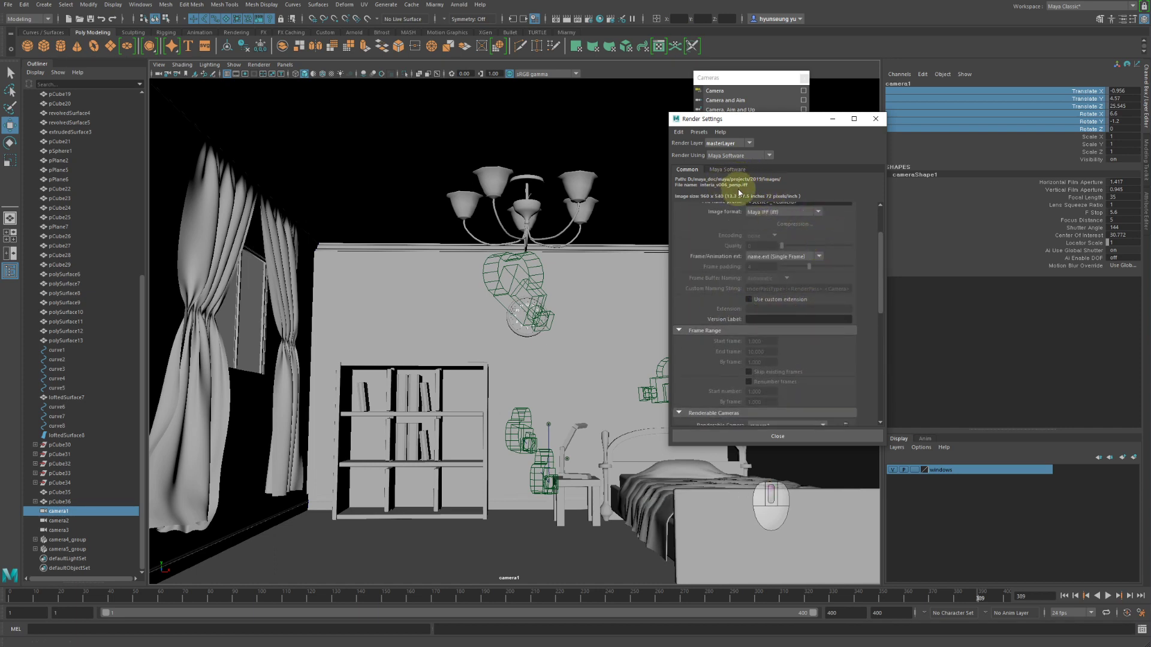
pyautogui.scroll(4, 762, 241)
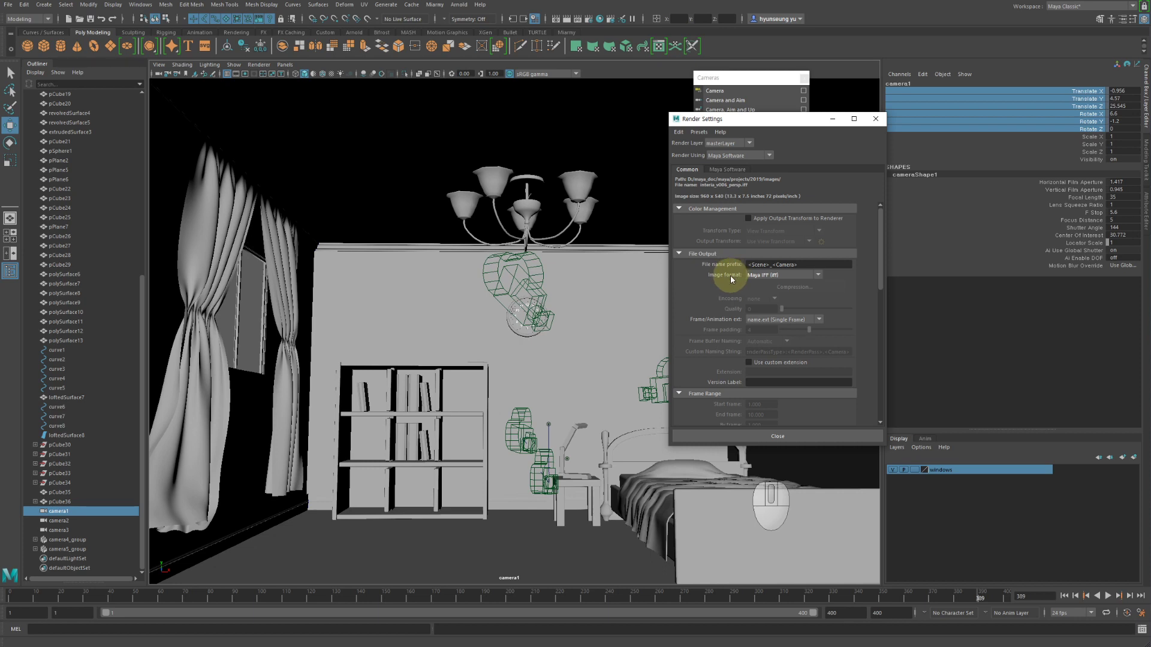
pyautogui.click(781, 275)
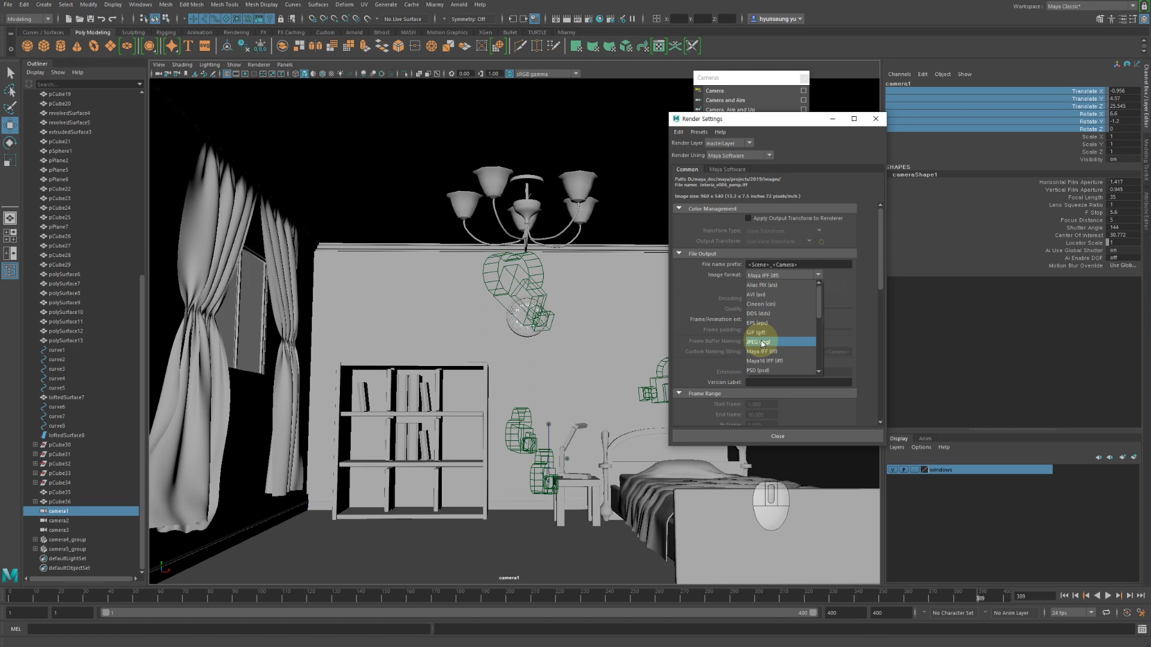
pyautogui.click(761, 342)
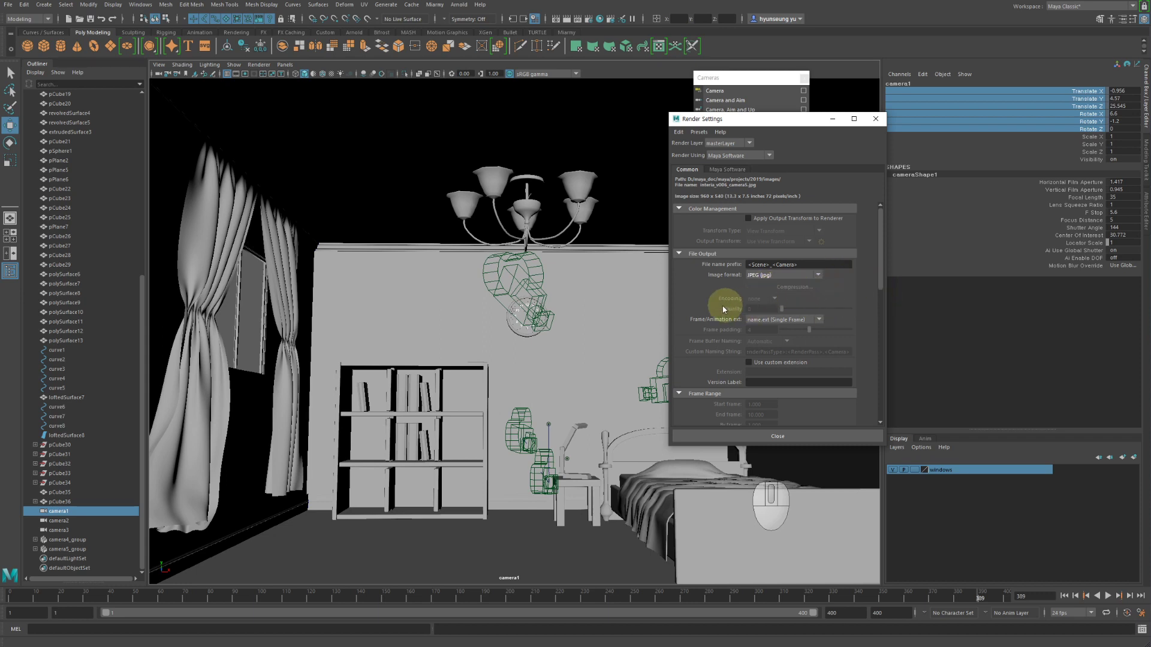
# Try AVI (avi) as the image format, check its video compression codecs, and return the format to JPEG (jpg)
pyautogui.click(790, 275)
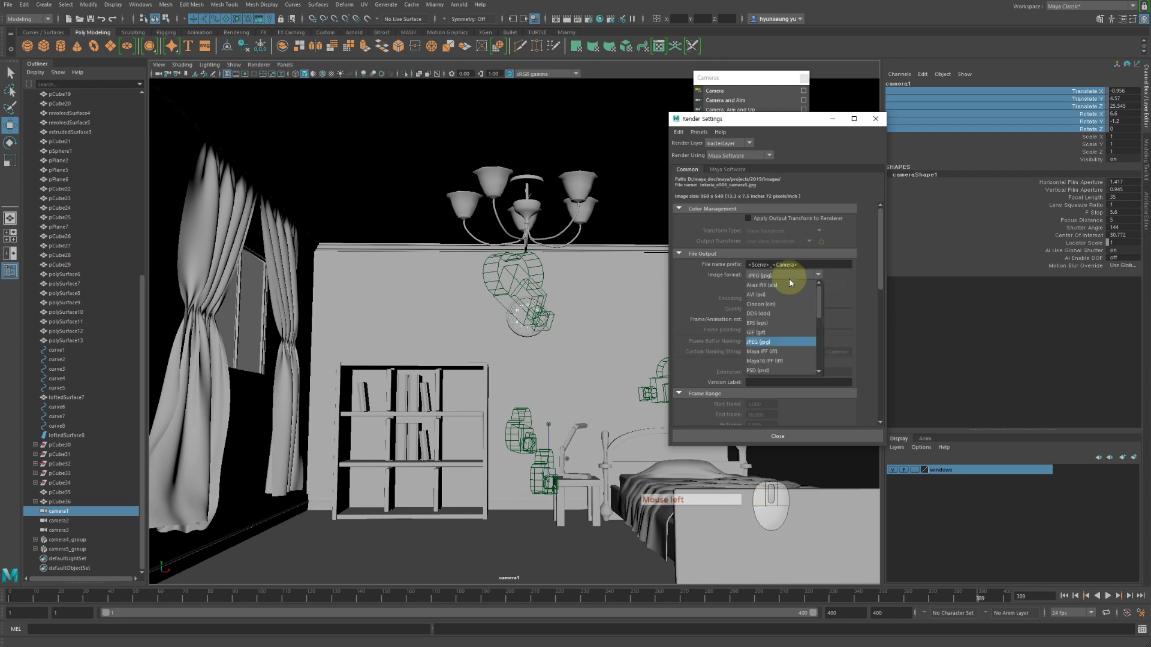
pyautogui.click(760, 294)
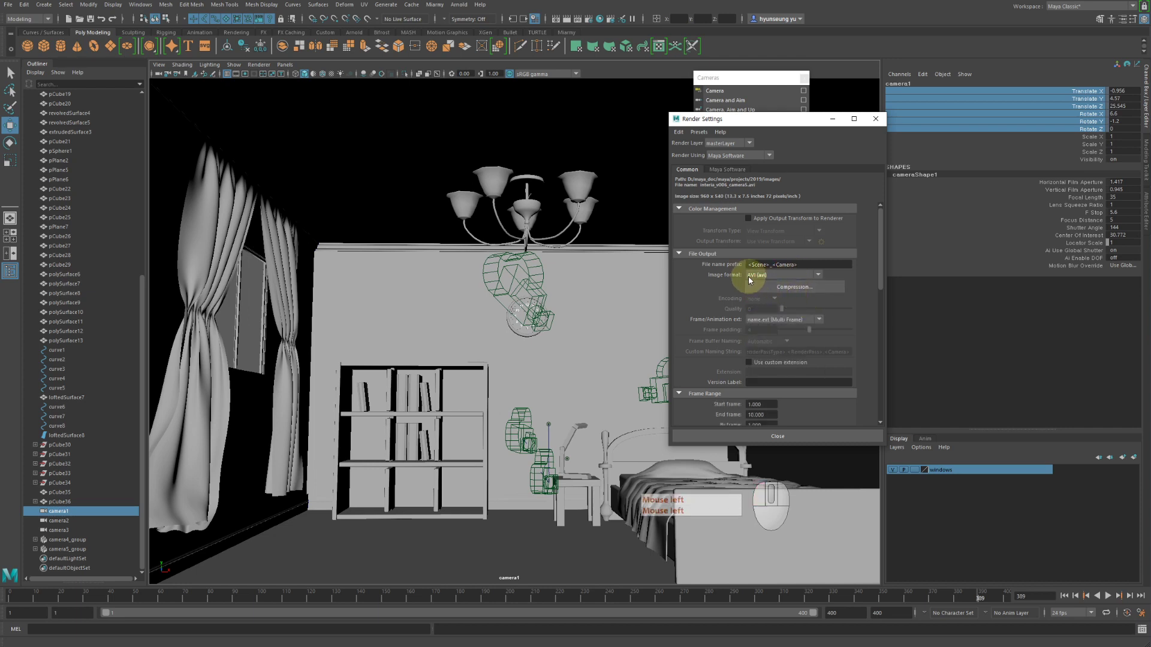
pyautogui.click(796, 286)
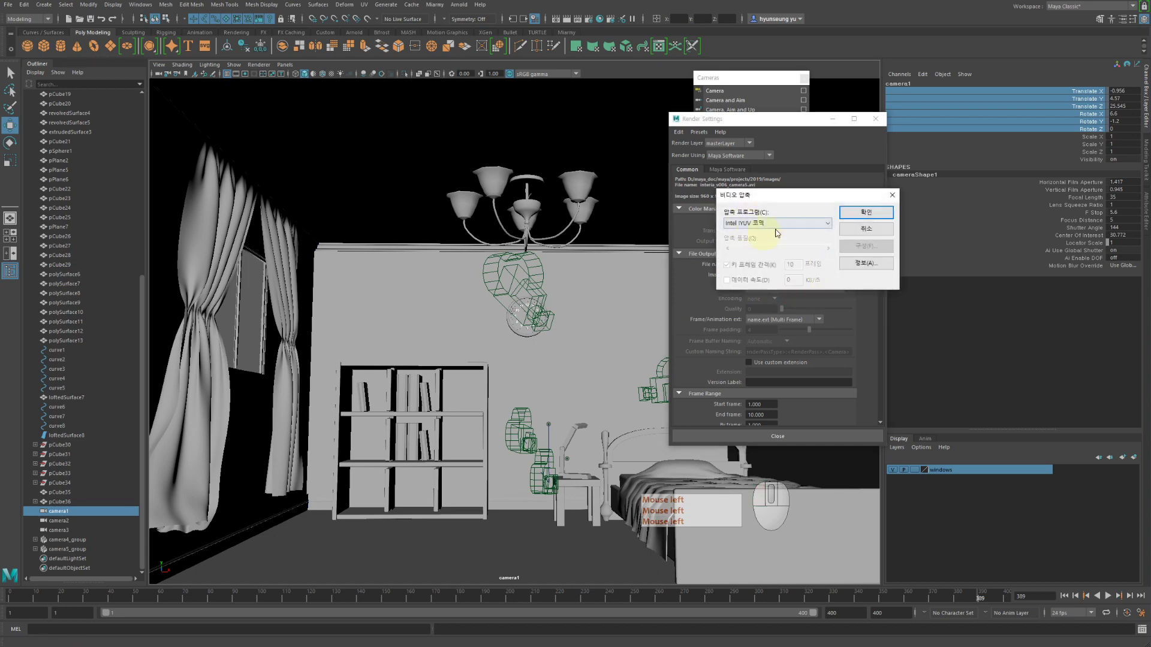
pyautogui.click(780, 225)
pyautogui.click(776, 267)
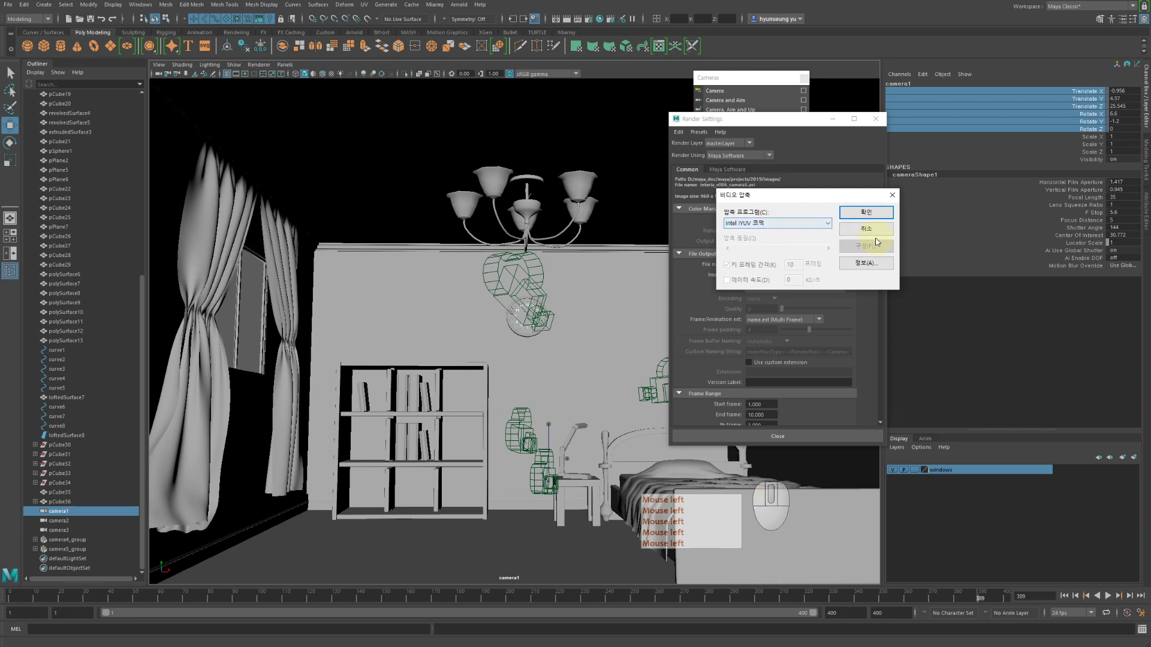
pyautogui.click(870, 230)
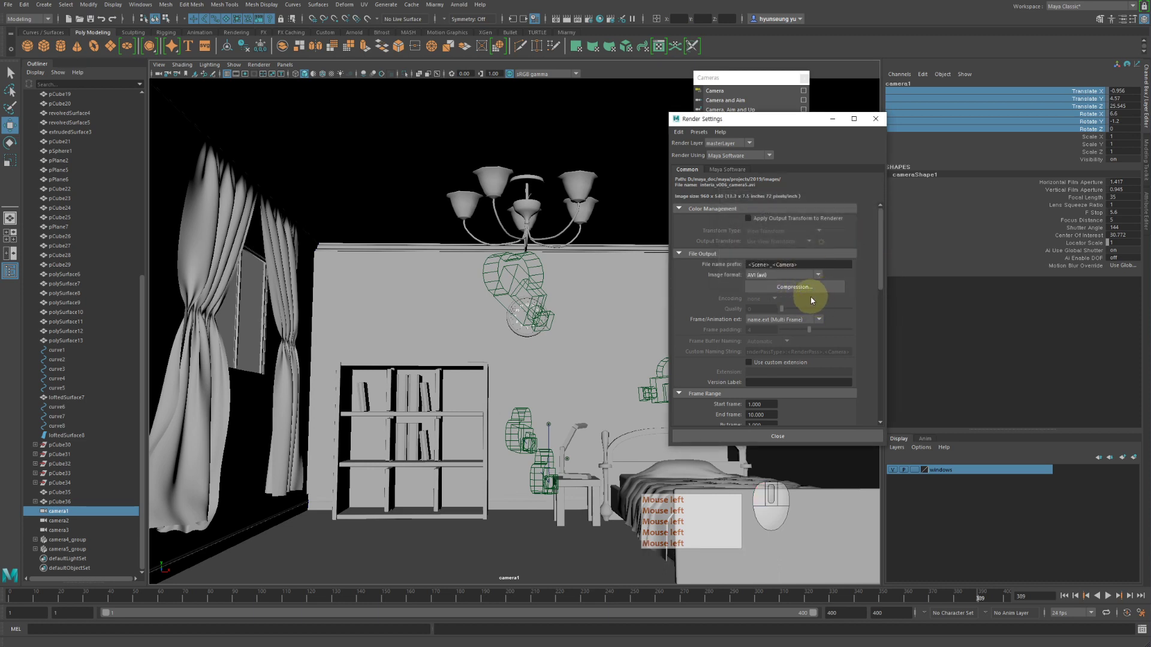
pyautogui.click(789, 277)
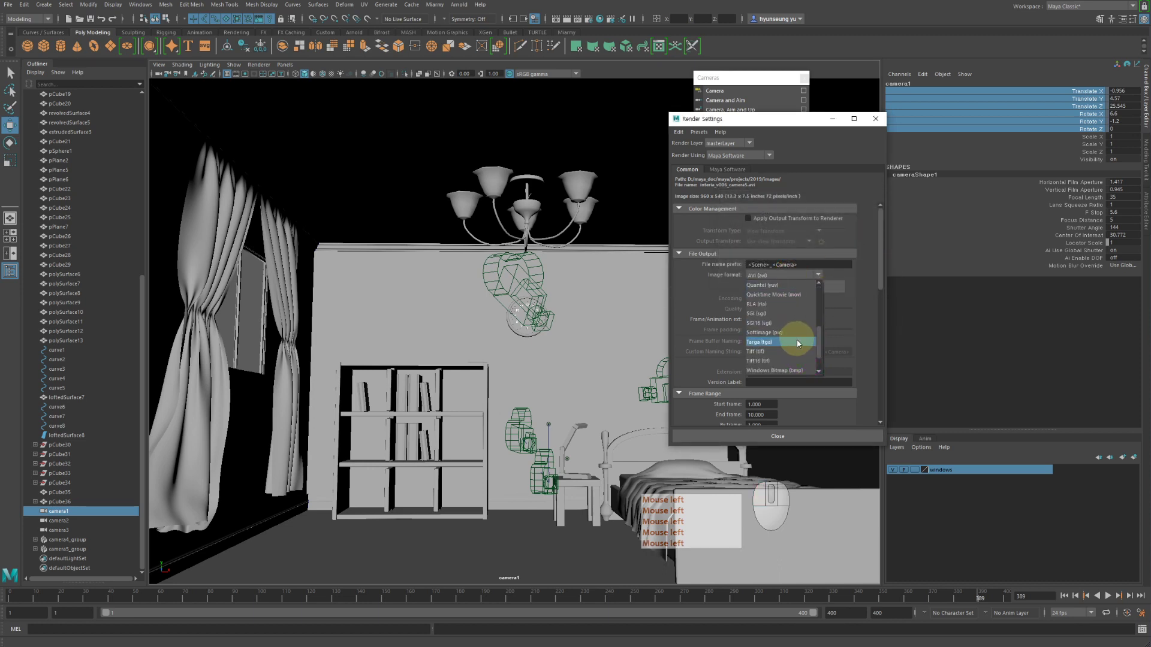
pyautogui.scroll(-3, 797, 343)
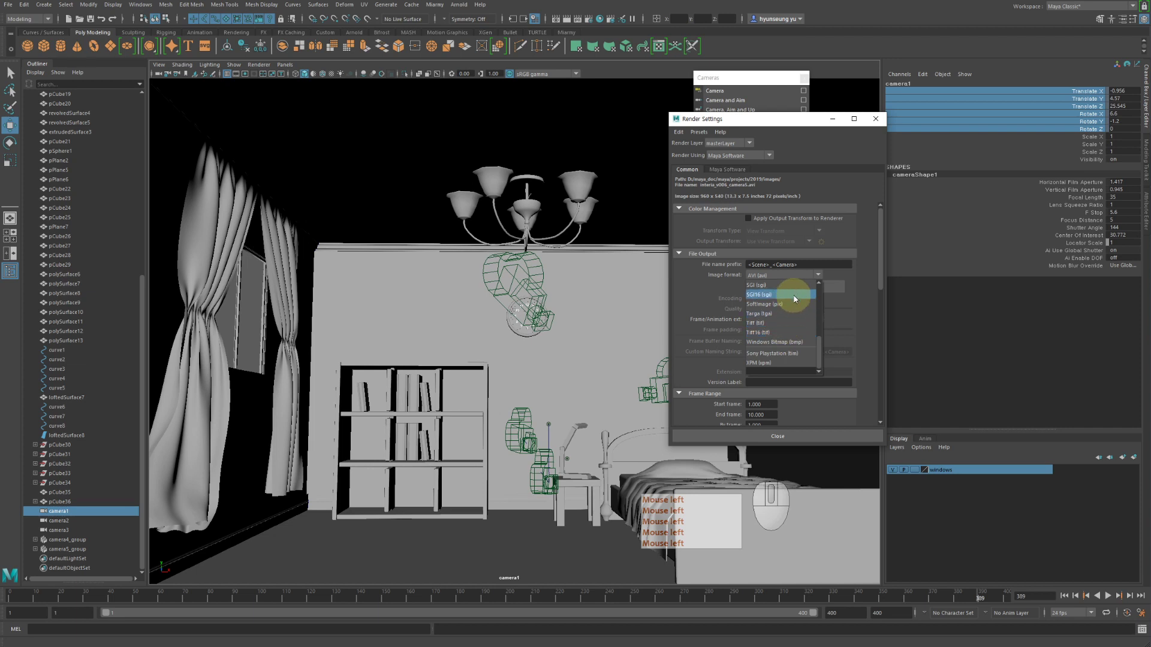
pyautogui.scroll(4, 796, 306)
pyautogui.click(779, 311)
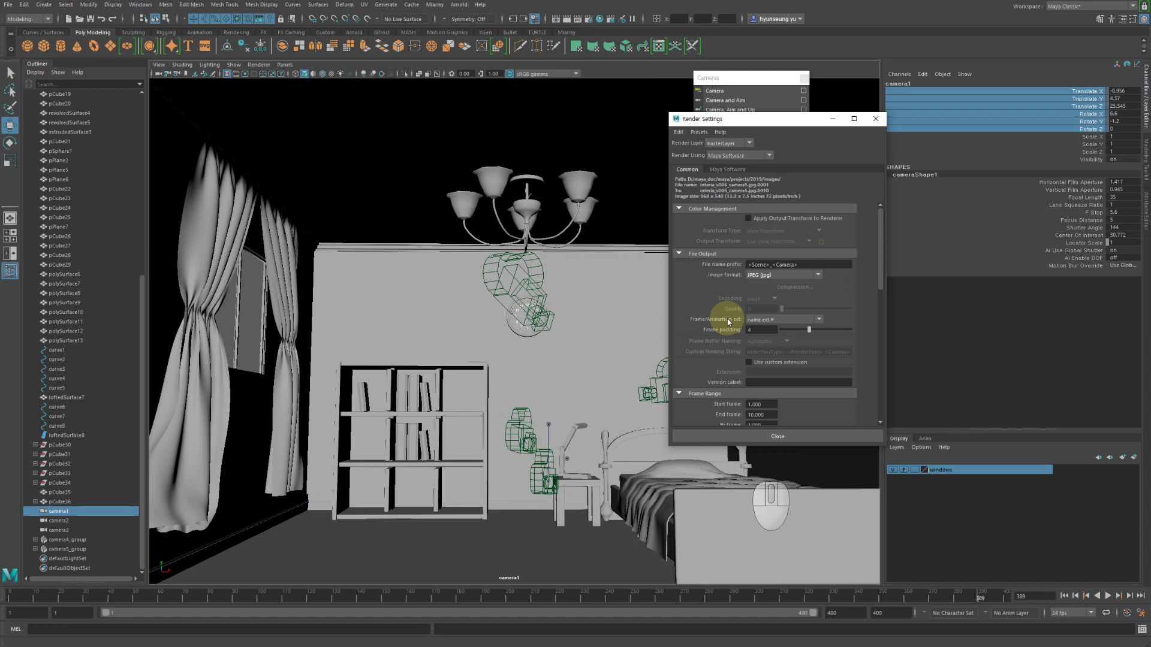
# Set the frame/animation extension to name.ext (Single Frame) and check the extension and frame range settings
pyautogui.click(766, 319)
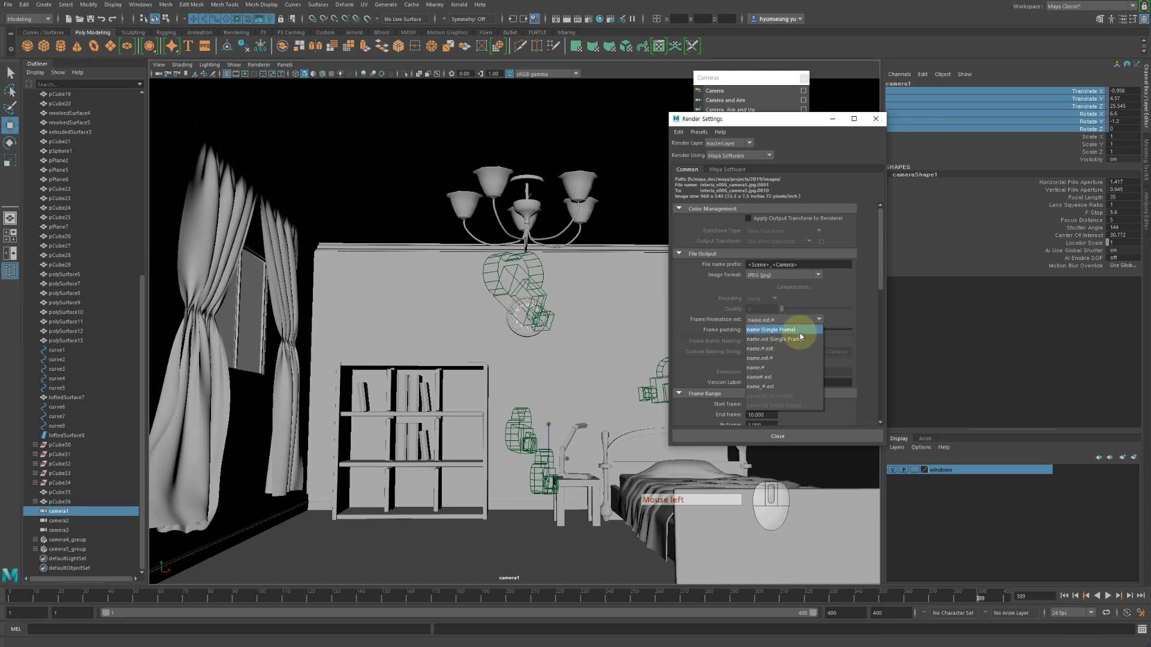
pyautogui.click(765, 340)
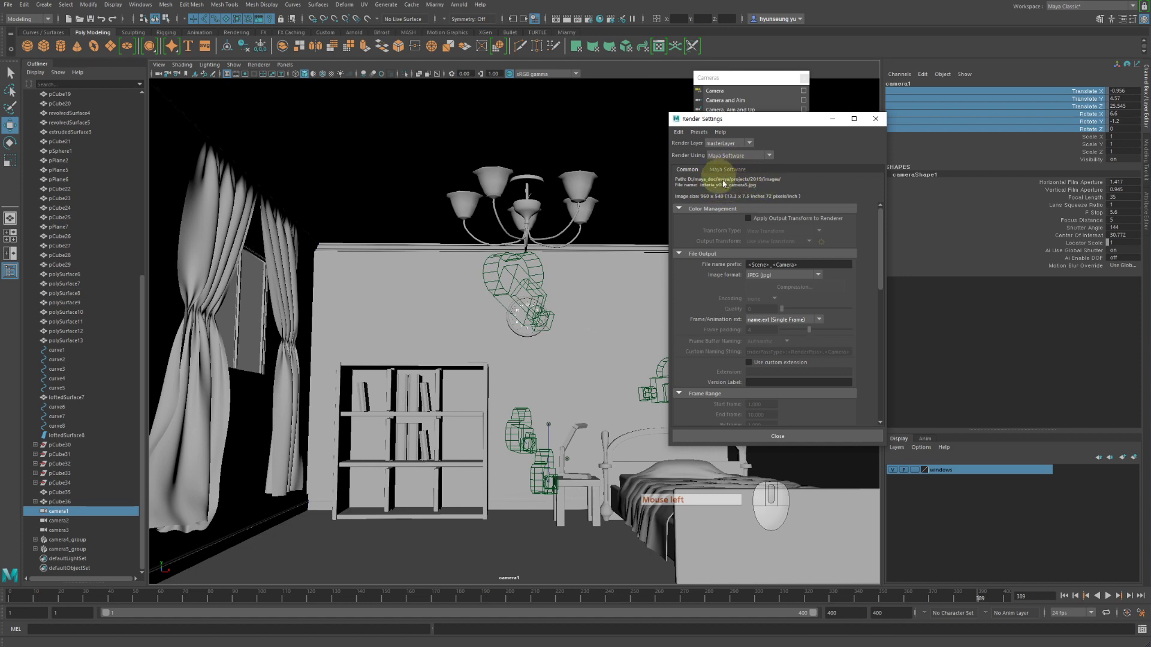
pyautogui.click(773, 320)
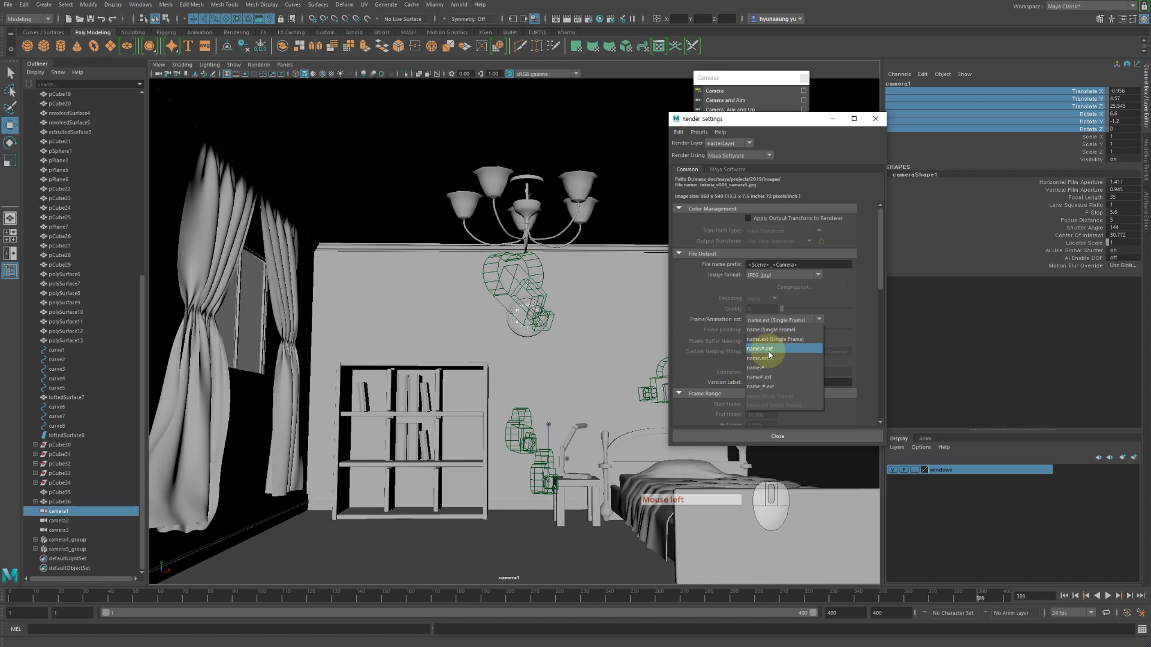
pyautogui.click(779, 337)
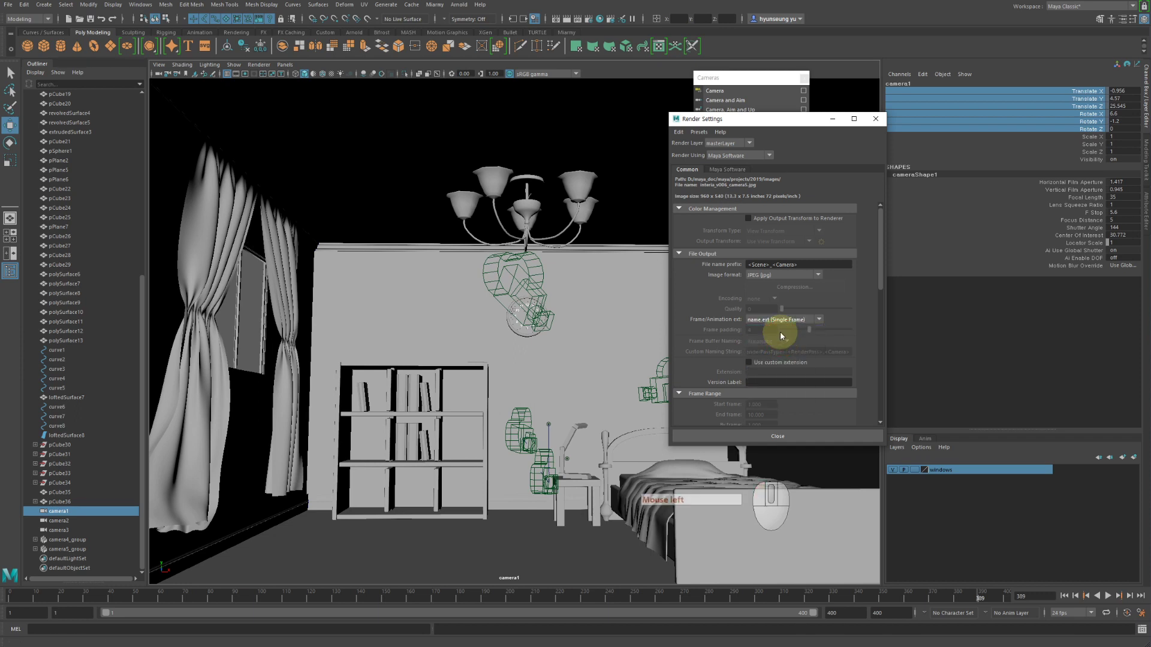
pyautogui.scroll(-1, 781, 336)
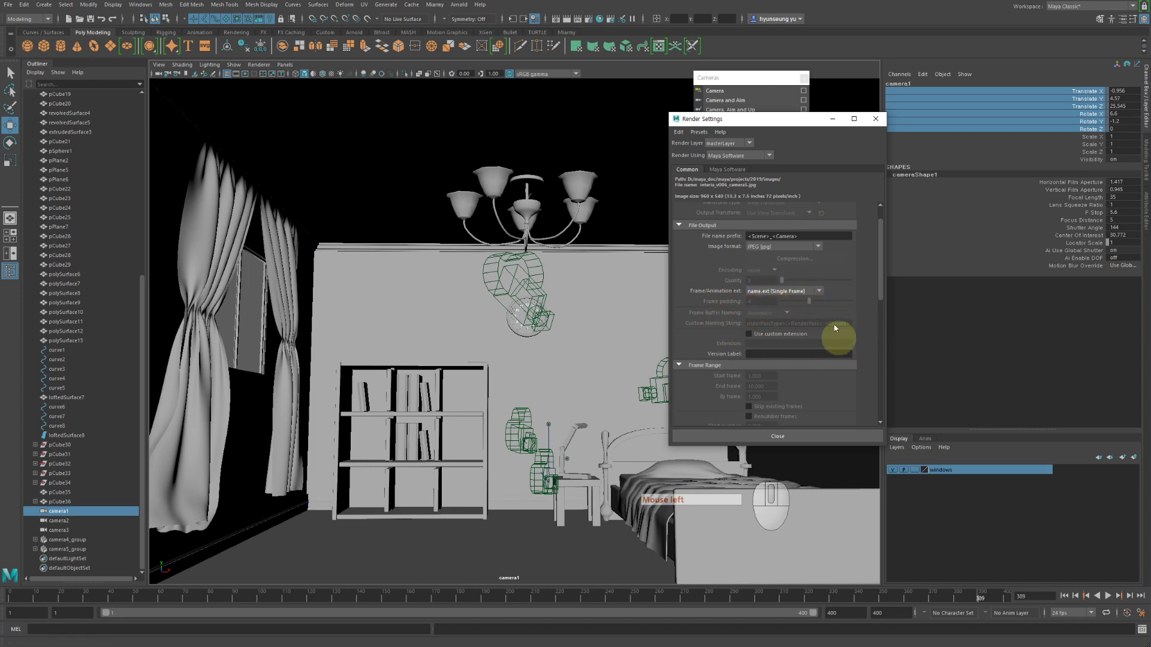
pyautogui.scroll(-2, 800, 320)
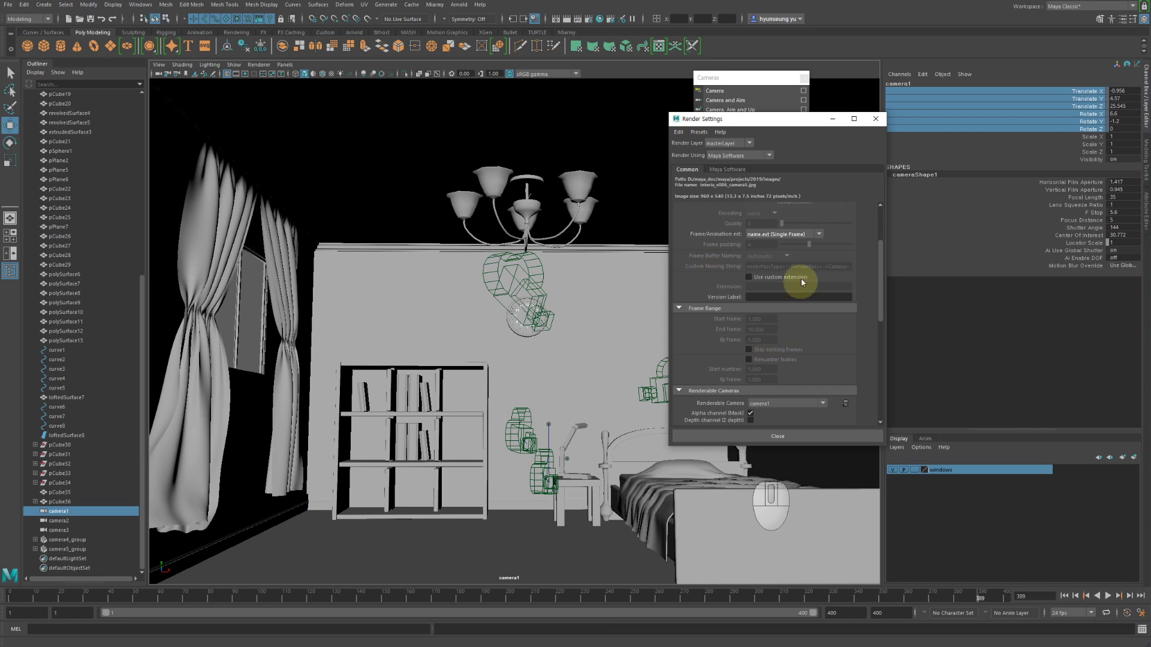
# Remove camera5, camera4, camera3 and camera2 from the renderable cameras, keeping only camera1
pyautogui.scroll(-5, 792, 287)
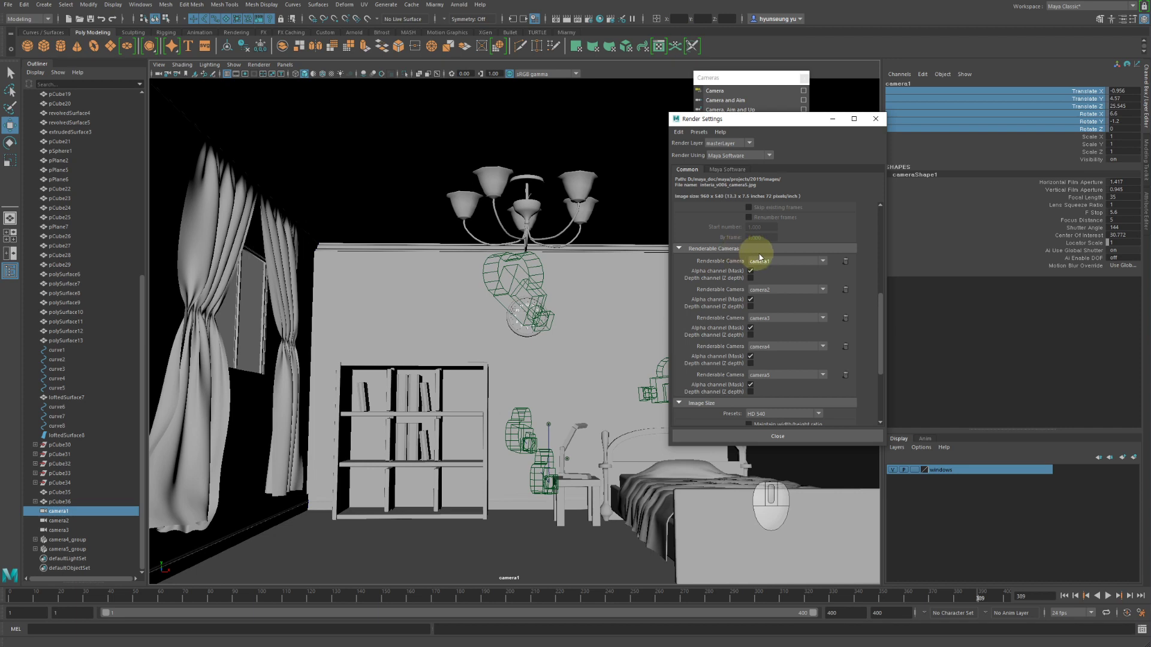
pyautogui.click(772, 262)
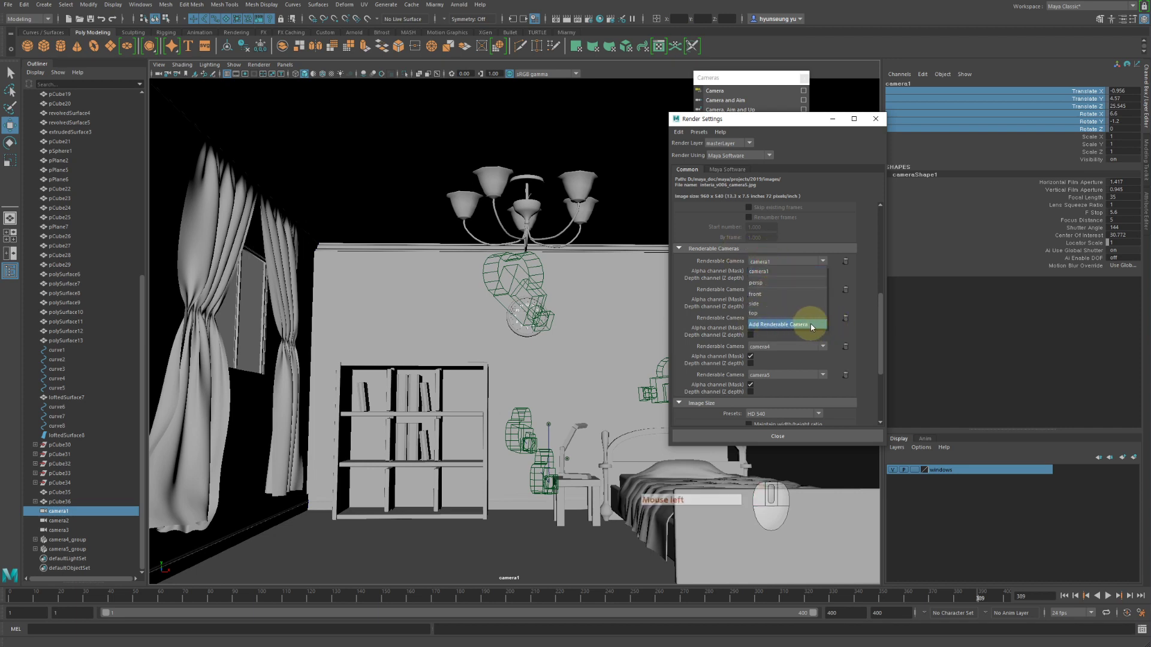
pyautogui.click(838, 223)
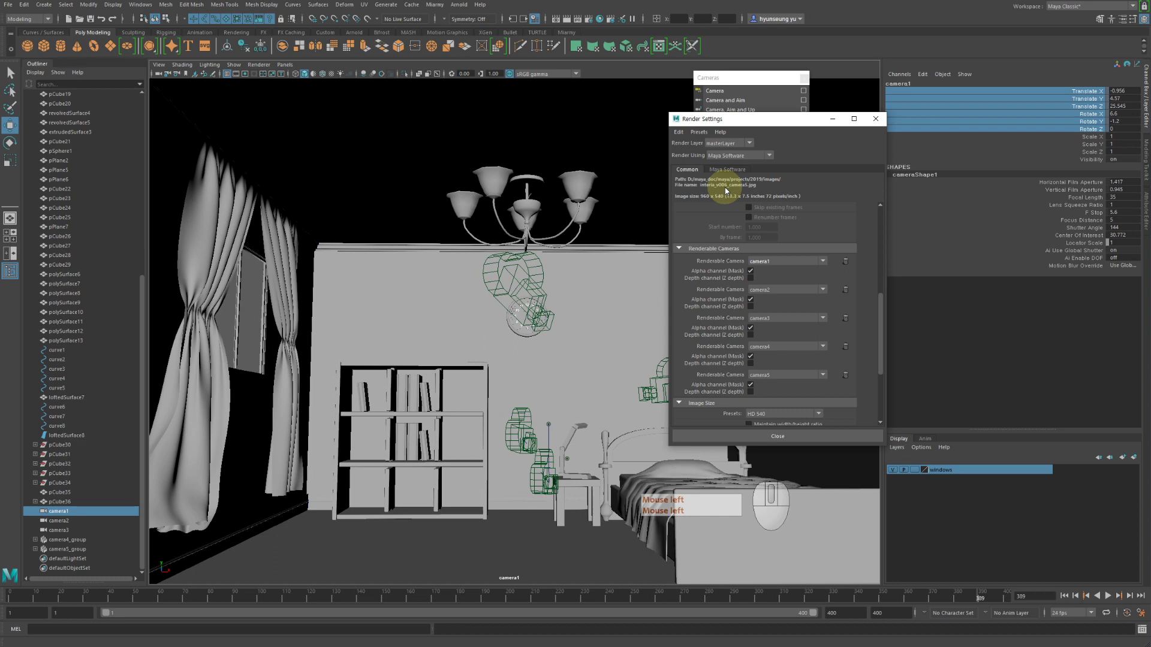
pyautogui.click(846, 376)
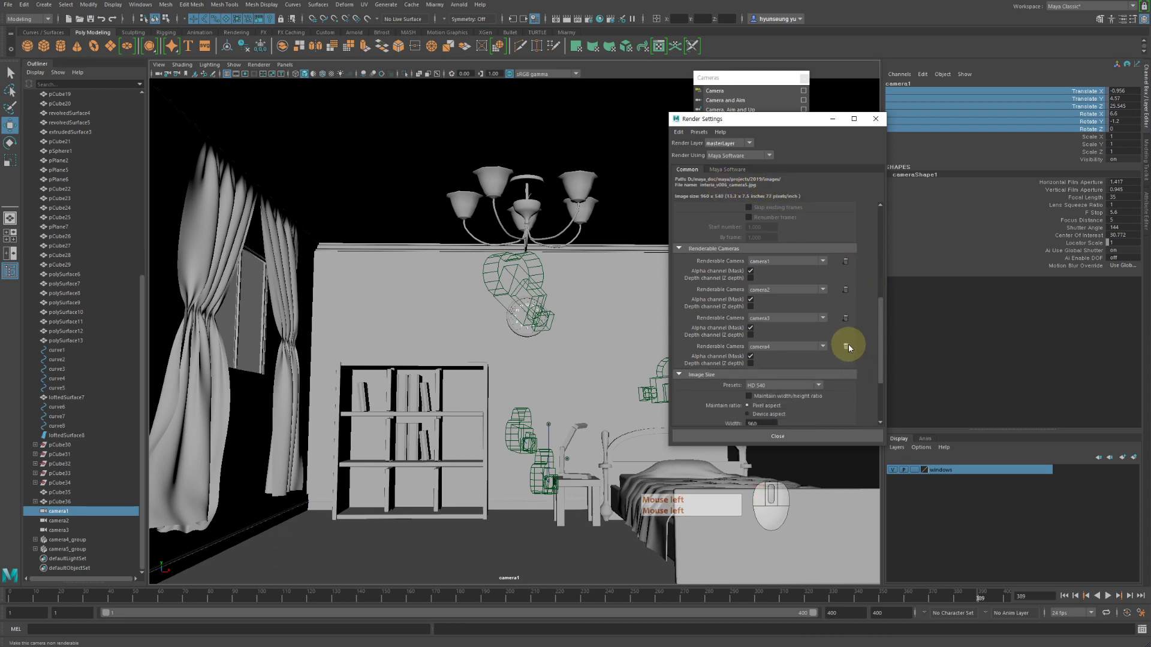
pyautogui.click(846, 346)
pyautogui.click(845, 318)
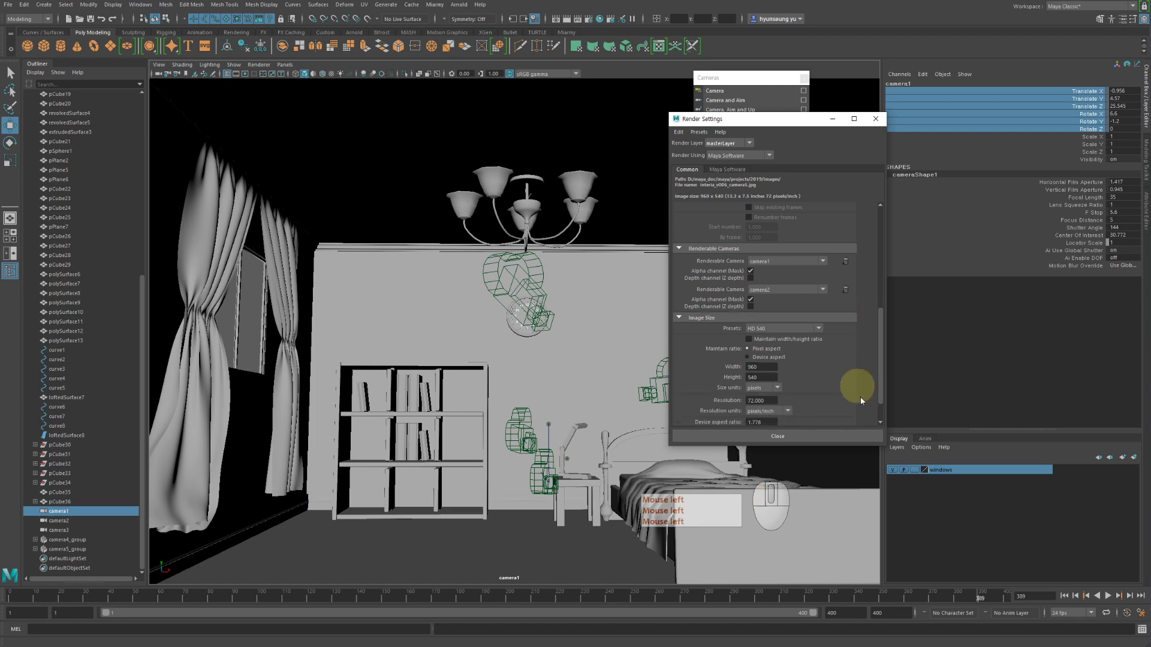
pyautogui.click(846, 289)
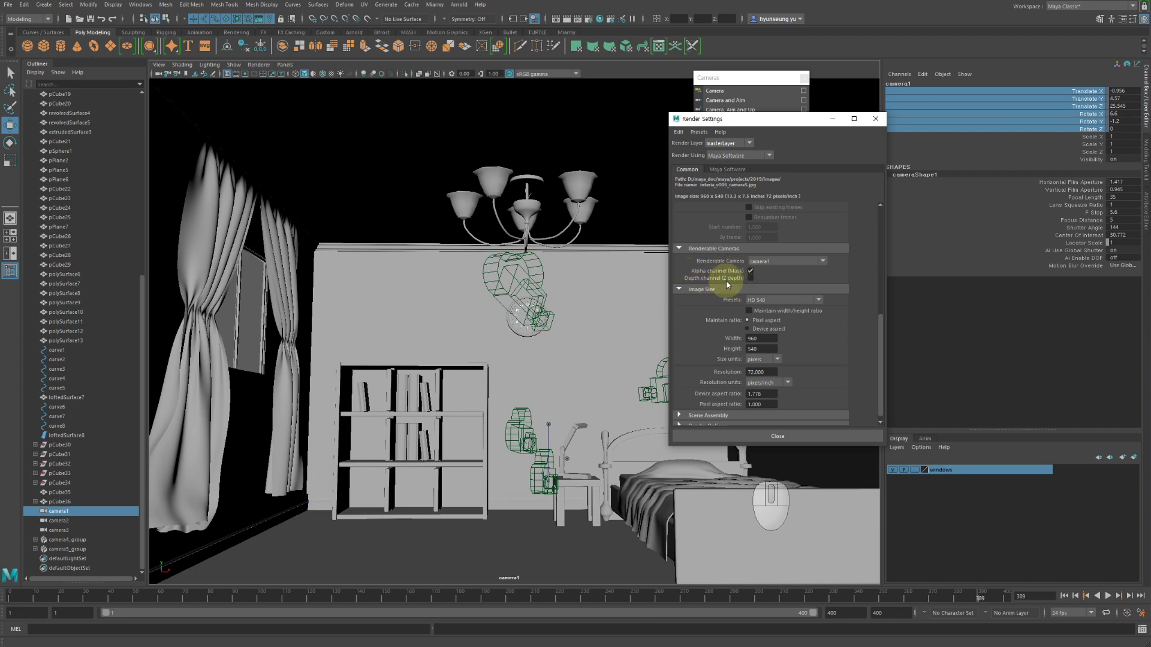
# Examine the image formats available for Maya Software file output, leaving JPEG (jpg) selected
pyautogui.scroll(5, 726, 279)
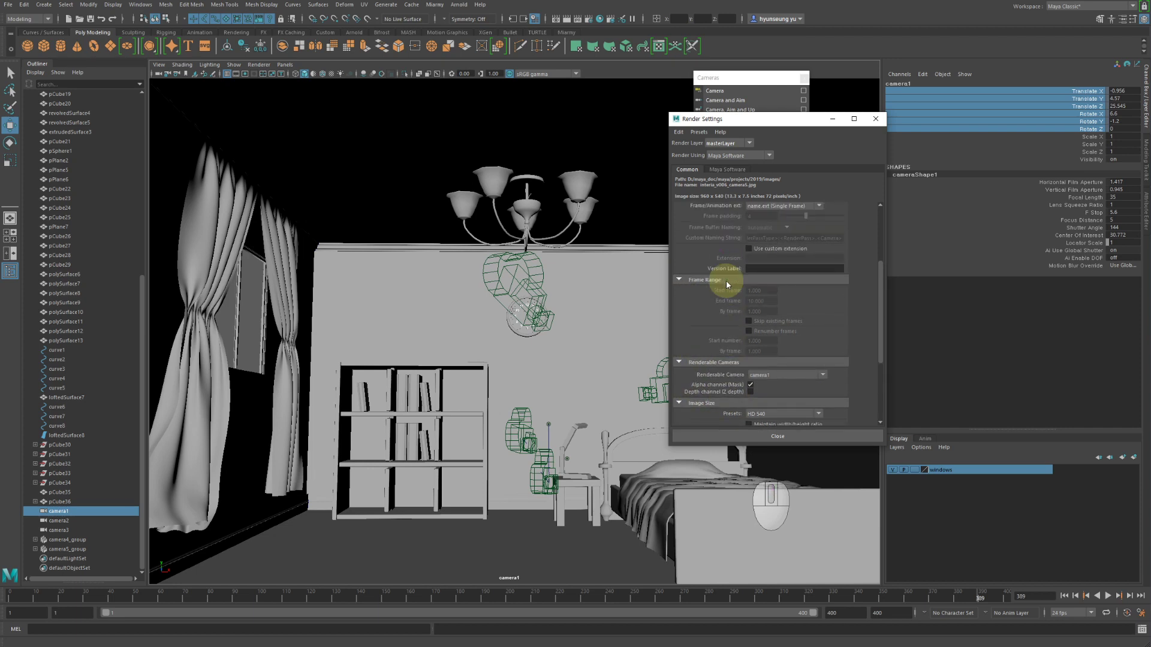
pyautogui.click(793, 247)
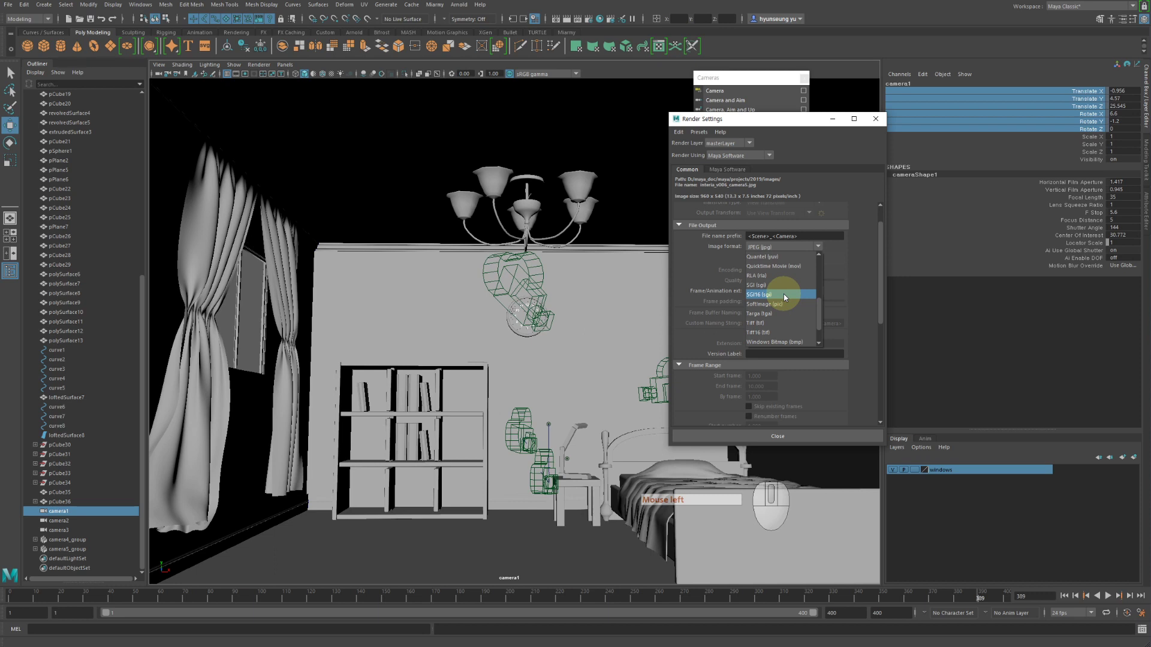
pyautogui.click(863, 281)
pyautogui.scroll(-3, 866, 281)
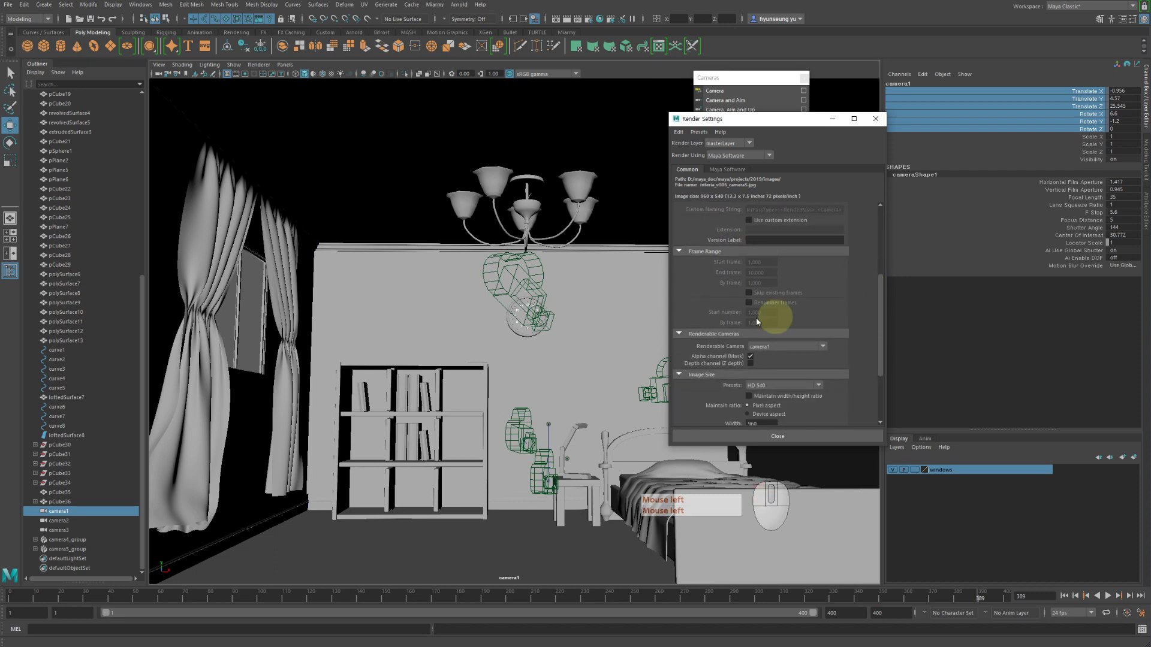
pyautogui.scroll(3, 783, 324)
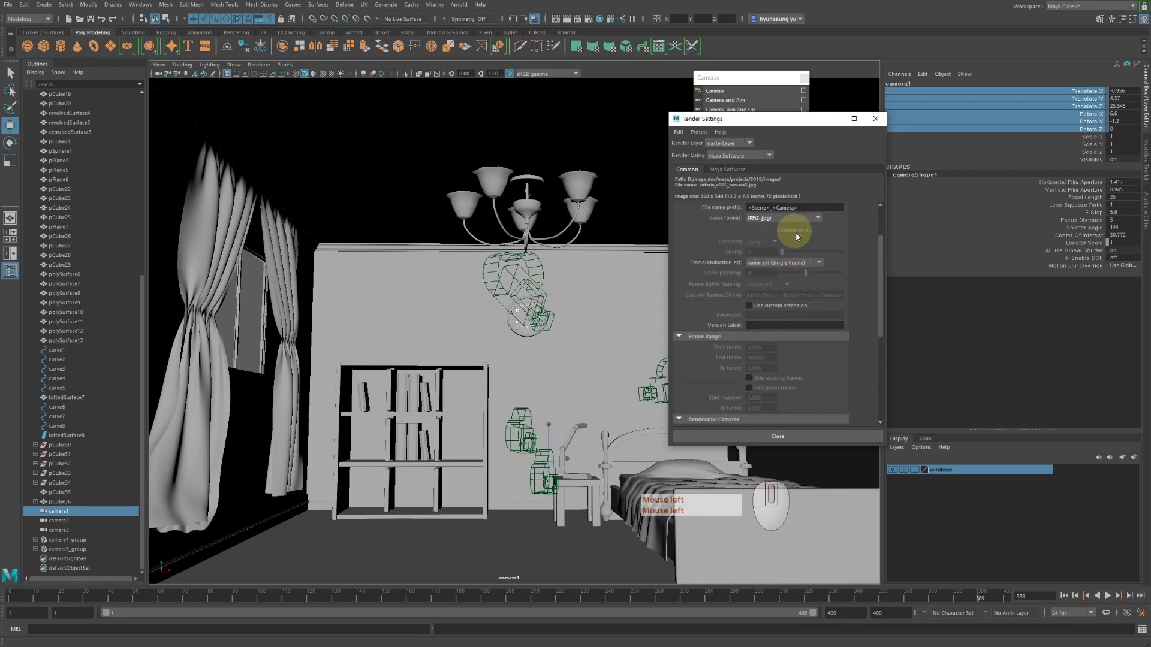
pyautogui.scroll(1, 796, 232)
pyautogui.click(781, 272)
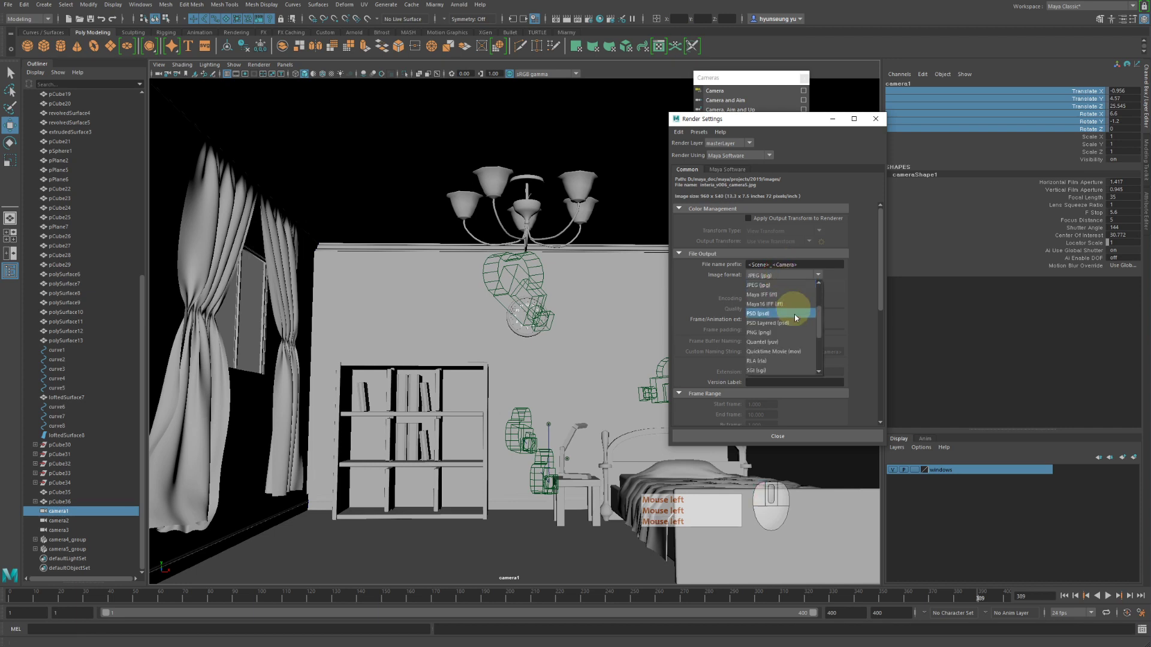
pyautogui.scroll(-2, 786, 319)
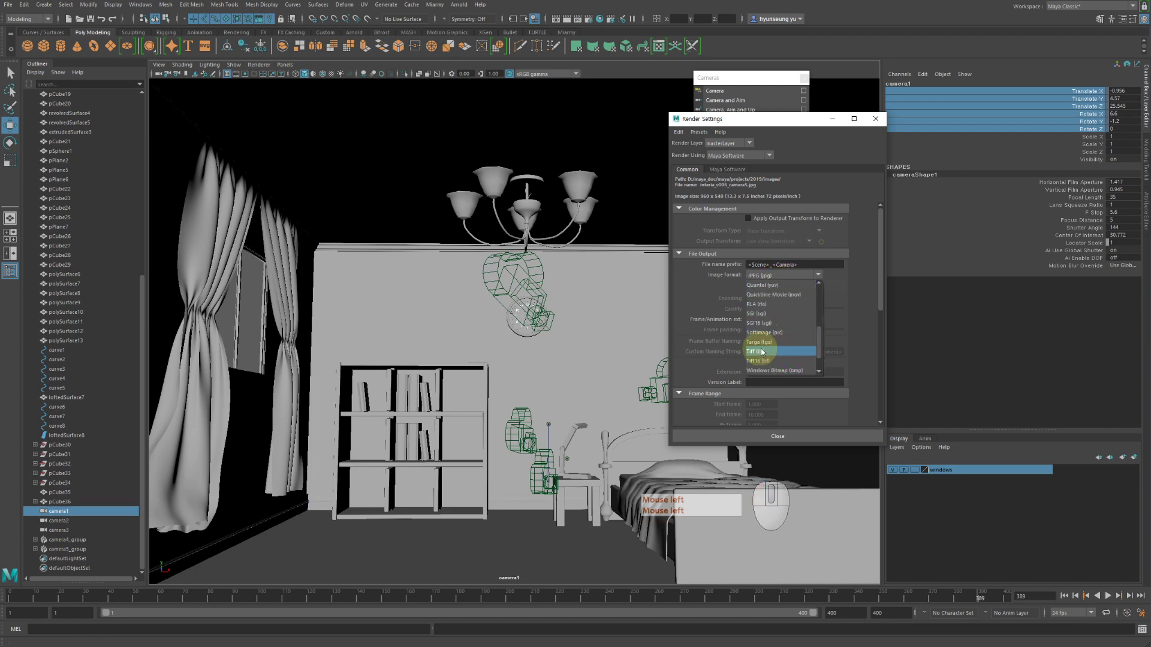
pyautogui.scroll(3, 793, 315)
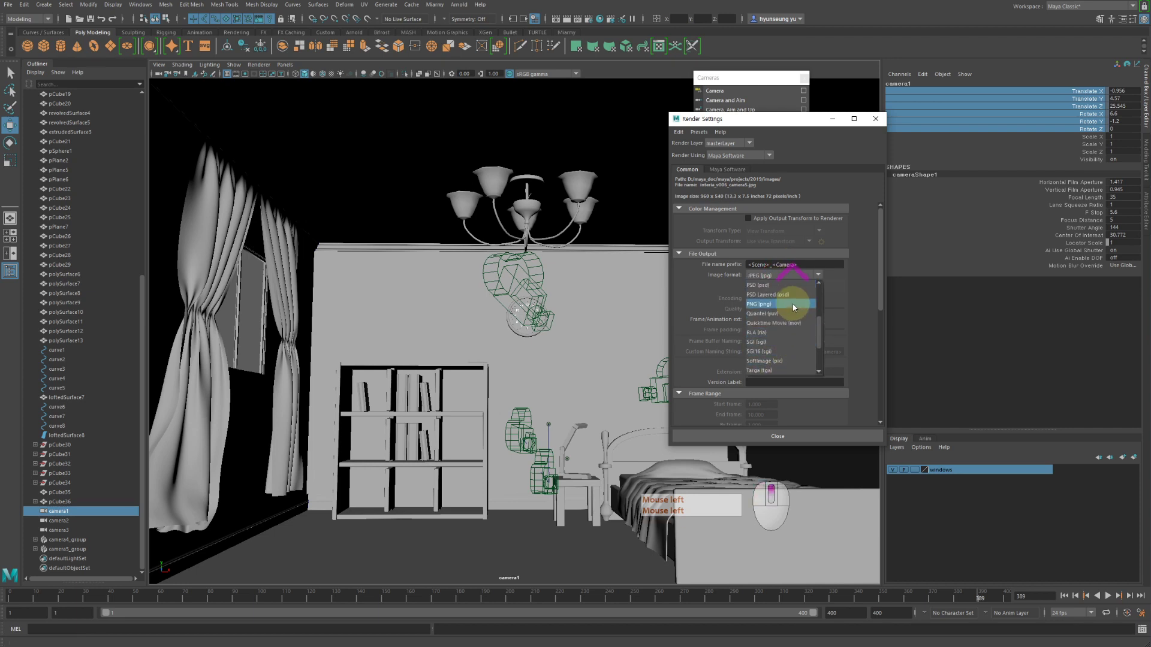
pyautogui.scroll(2, 794, 306)
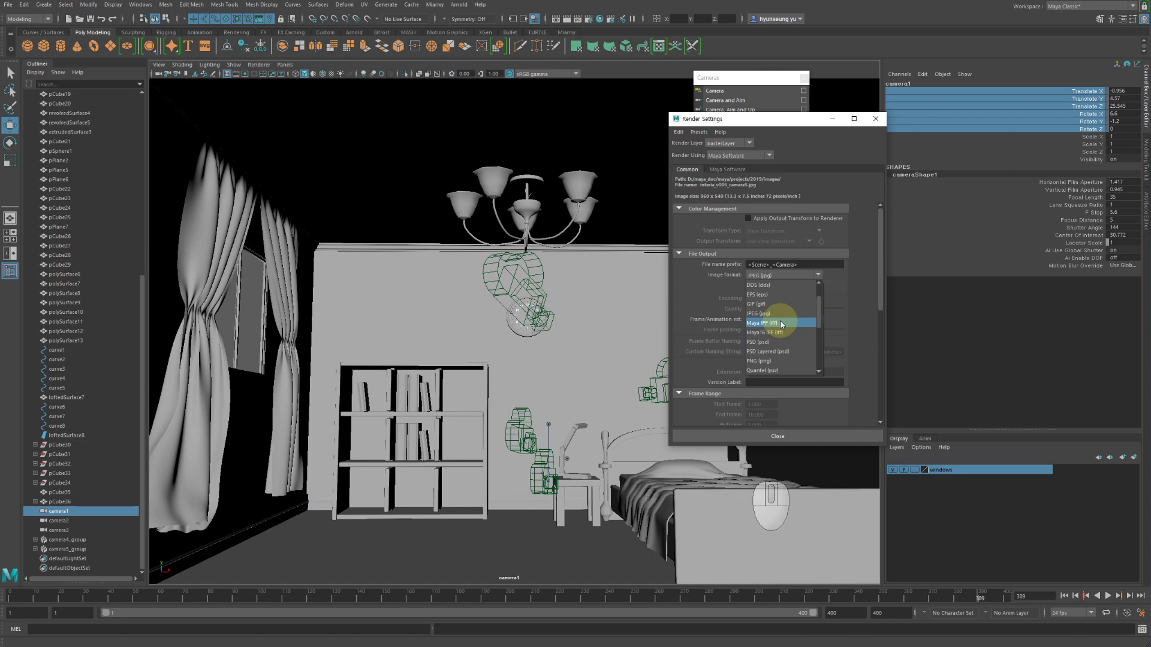
pyautogui.click(879, 258)
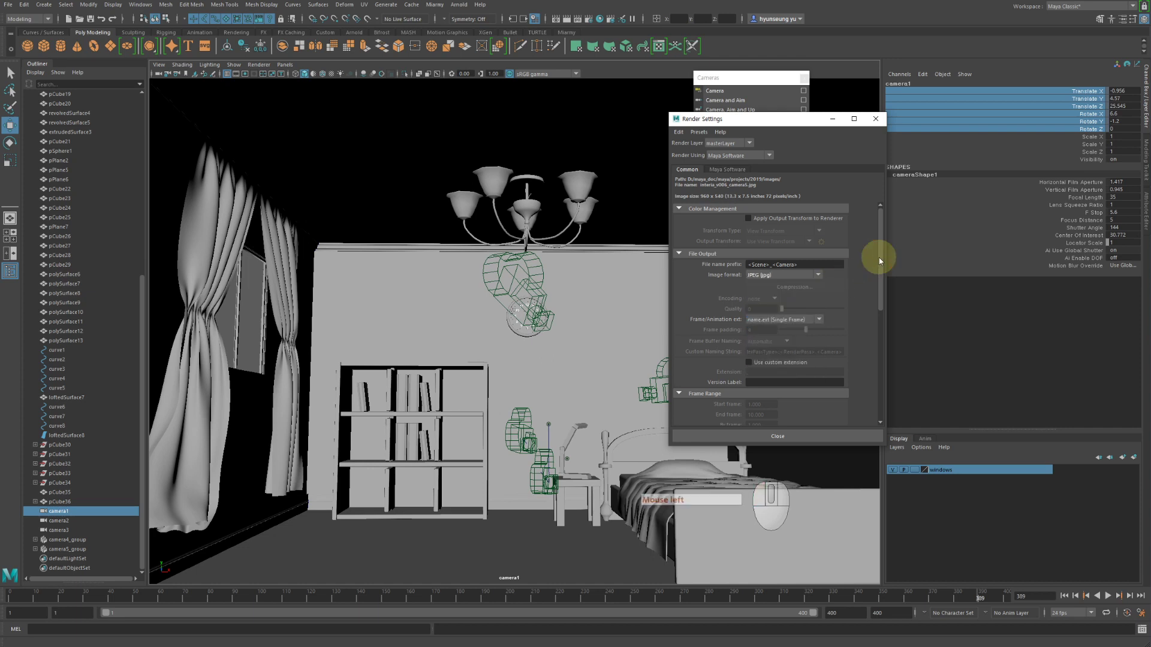
# Set the image size preset to HD 1080 and recheck the file output and image size settings
pyautogui.moveTo(884, 262); pyautogui.dragTo(876, 340)
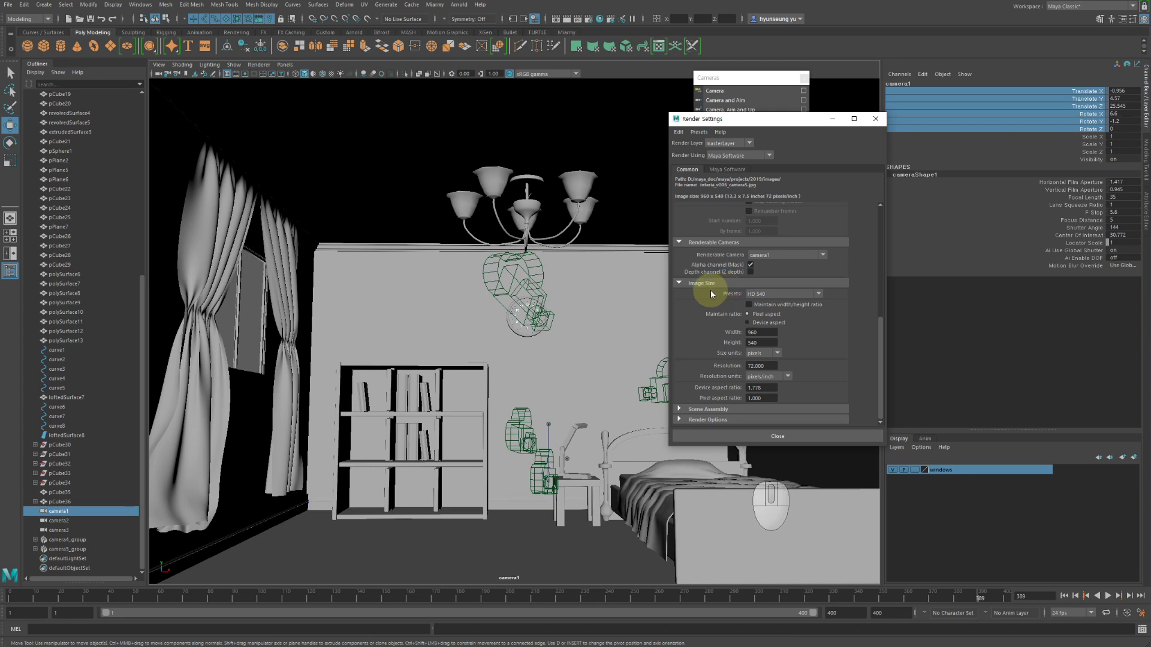
pyautogui.click(758, 294)
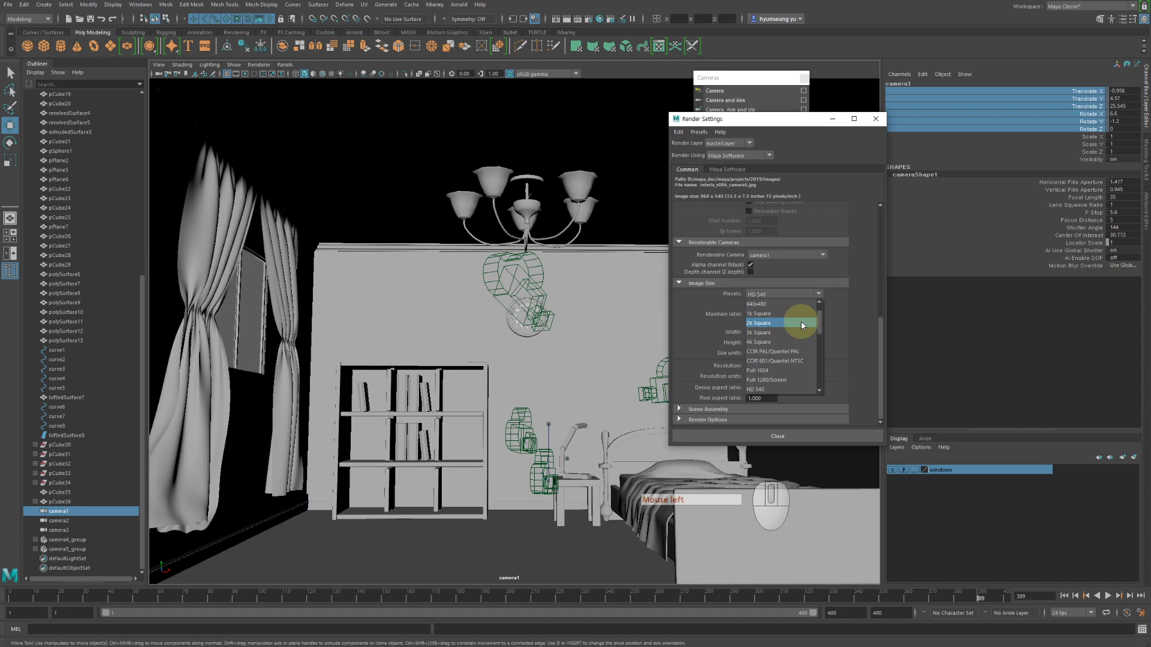
pyautogui.scroll(-1, 796, 342)
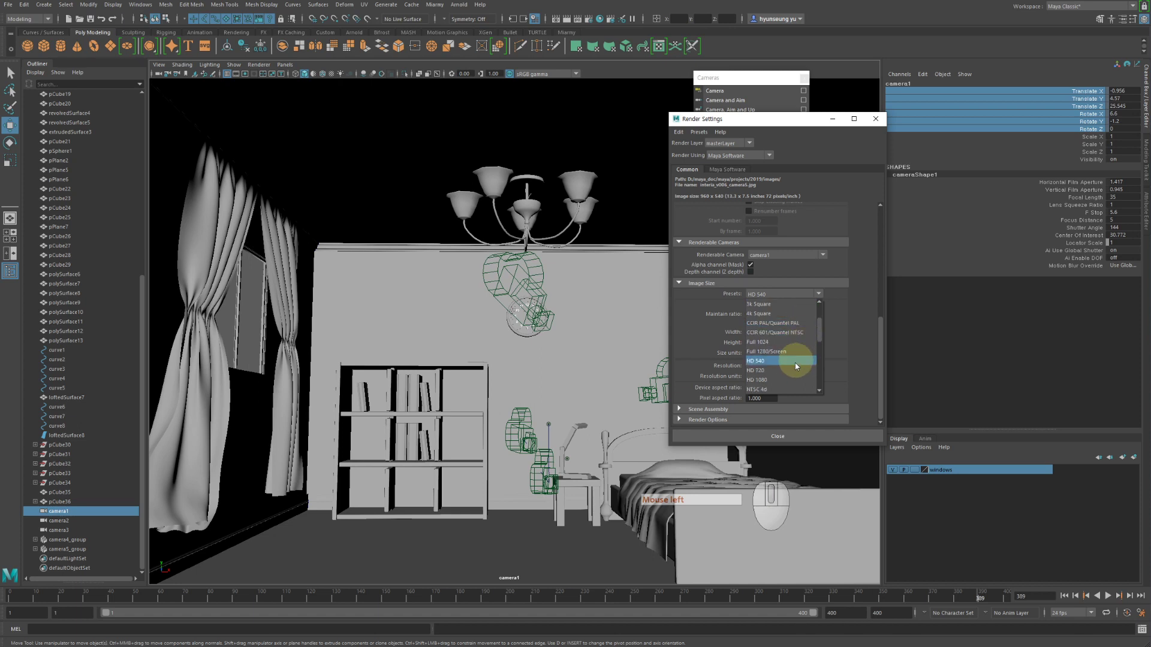
pyautogui.click(756, 382)
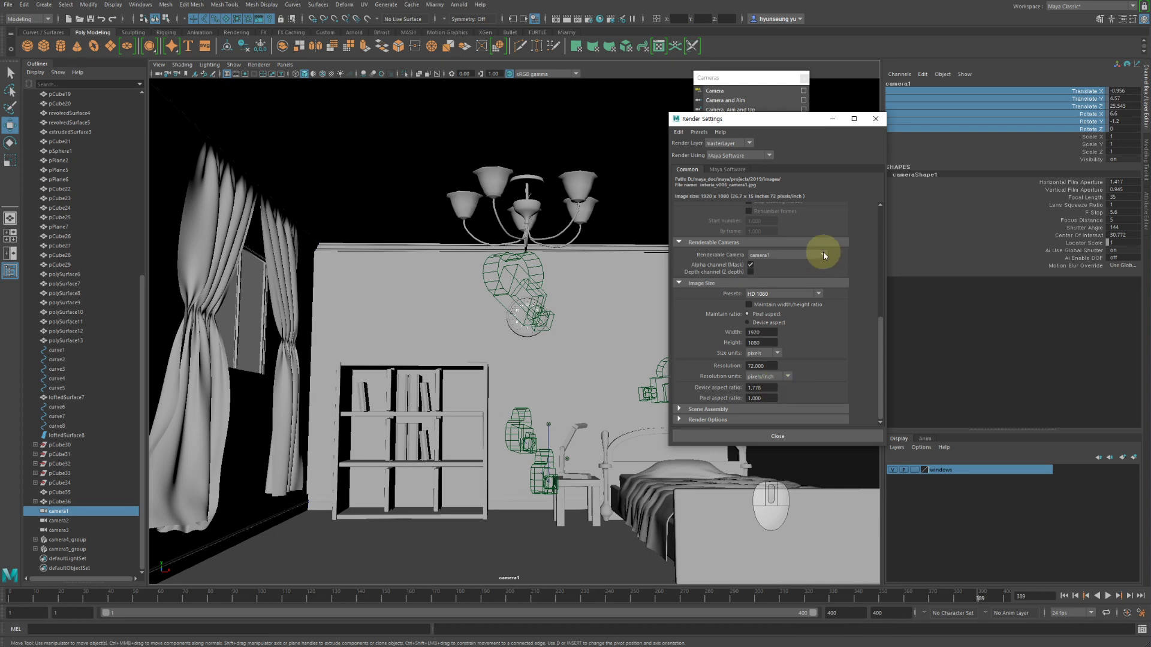
pyautogui.scroll(2, 799, 293)
pyautogui.scroll(10, 787, 319)
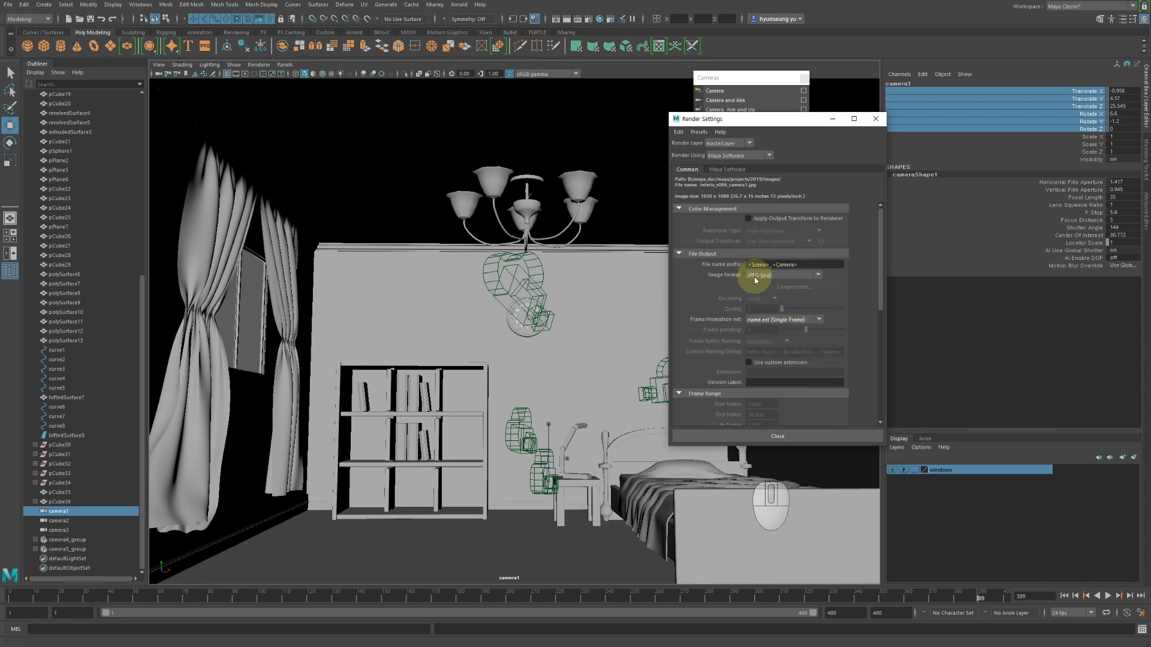
pyautogui.scroll(-10, 760, 282)
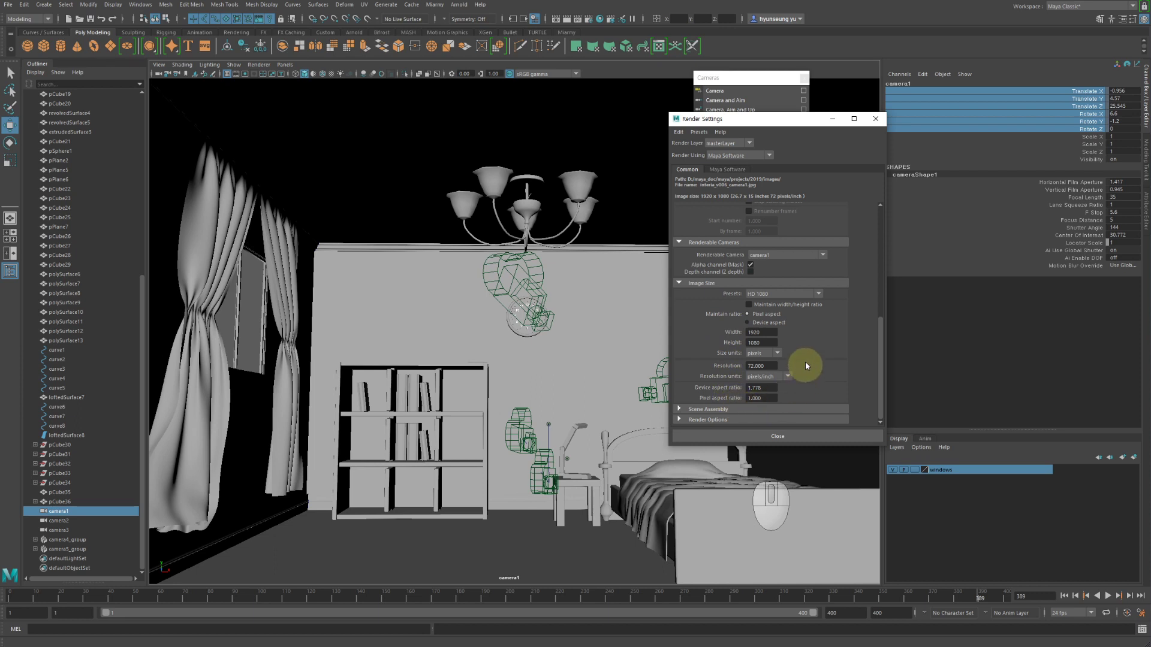
pyautogui.scroll(10, 785, 282)
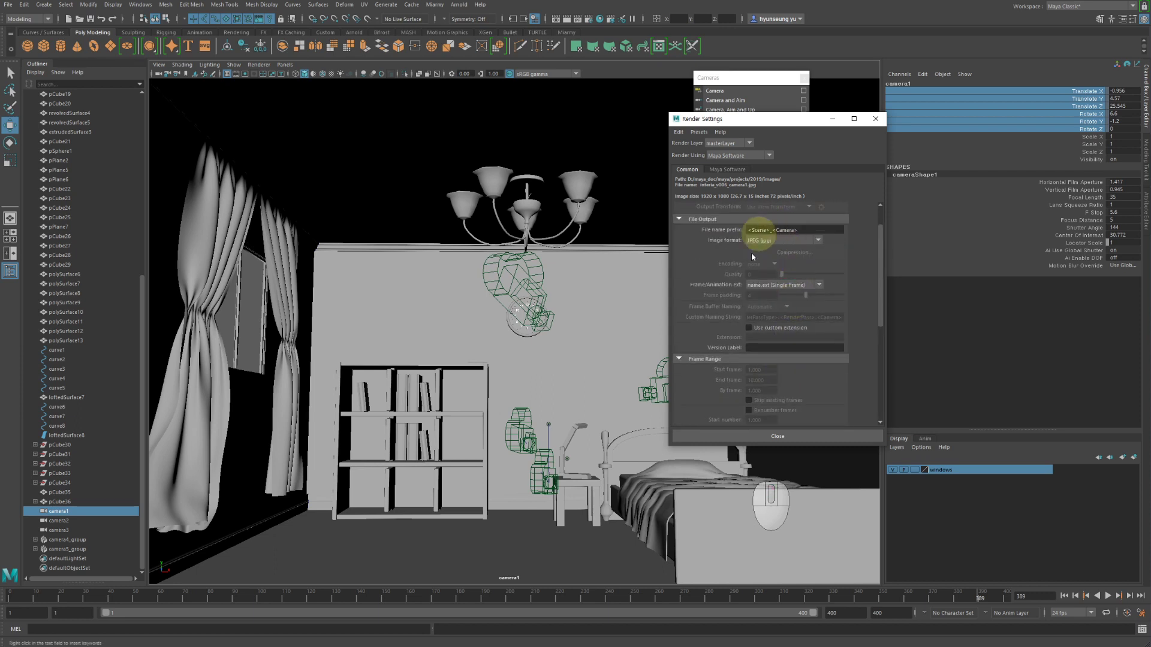
# Switch the renderer to Arnold Renderer, check its common settings, and choose exr as the image format
pyautogui.click(743, 155)
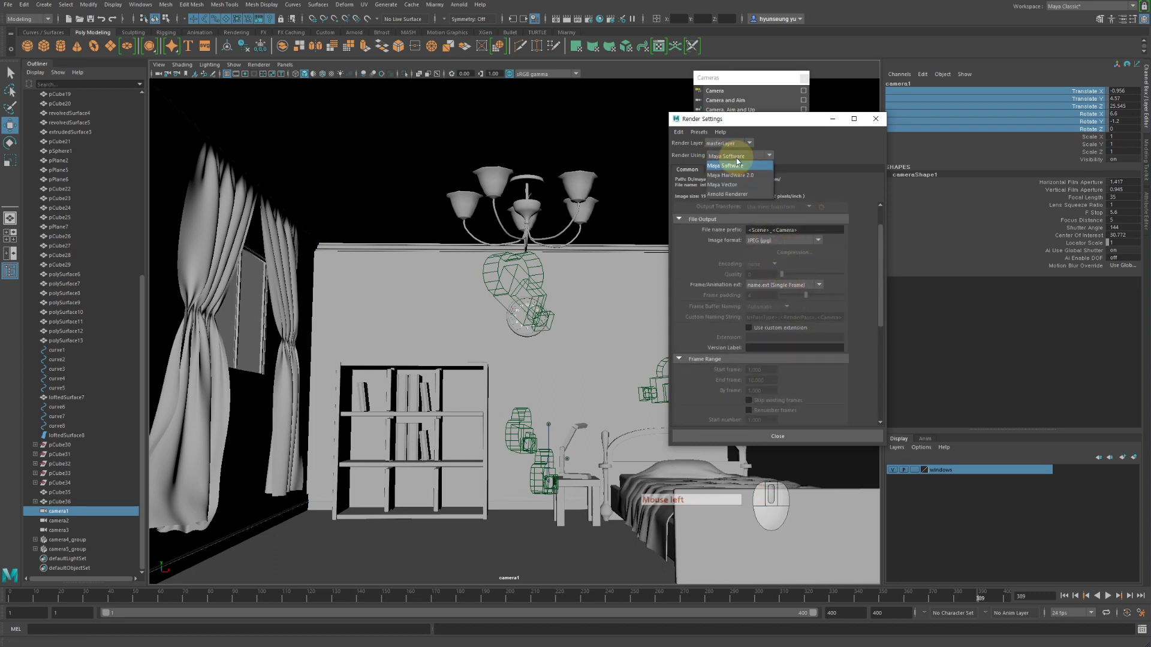
pyautogui.click(739, 193)
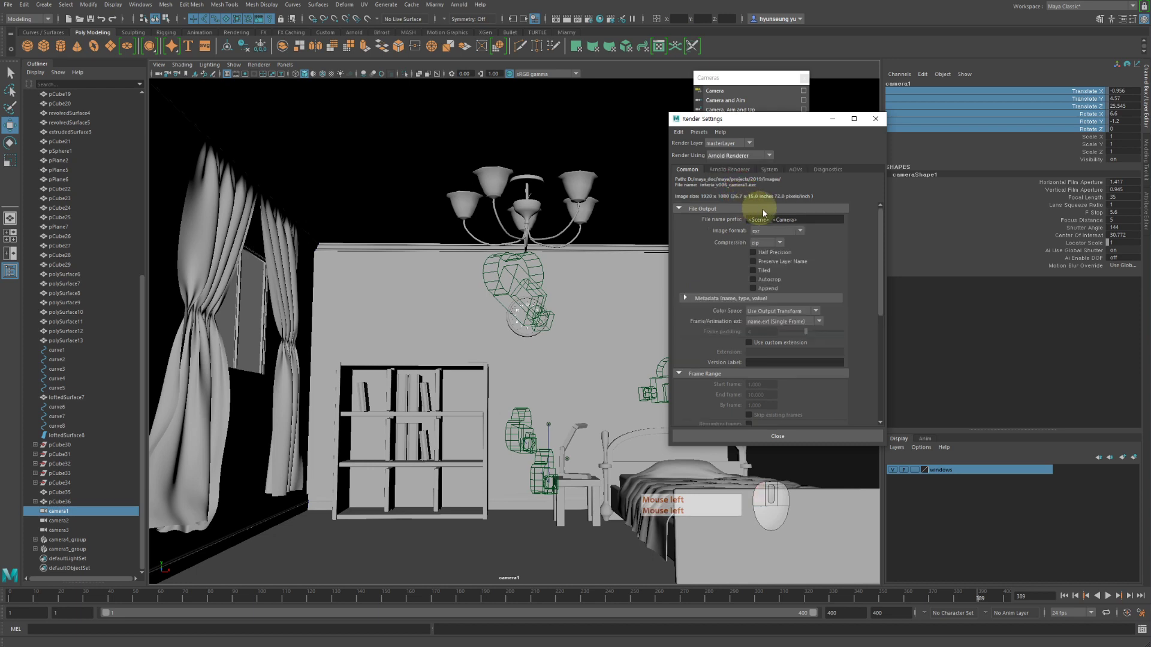
pyautogui.scroll(-6, 803, 259)
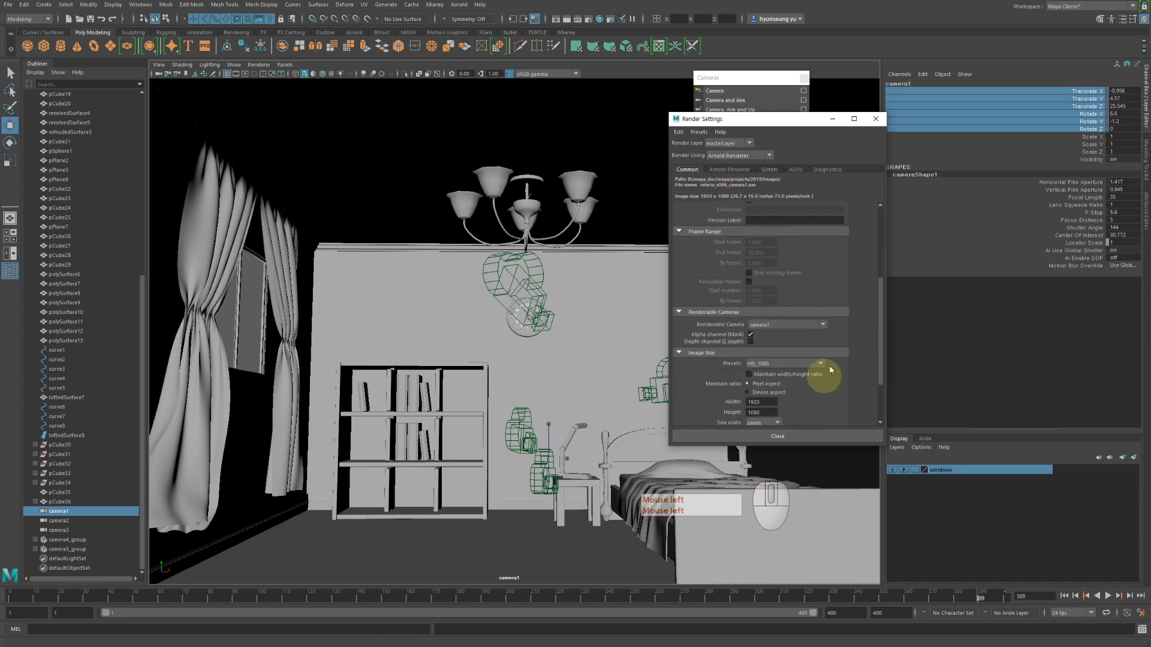
pyautogui.scroll(6, 785, 303)
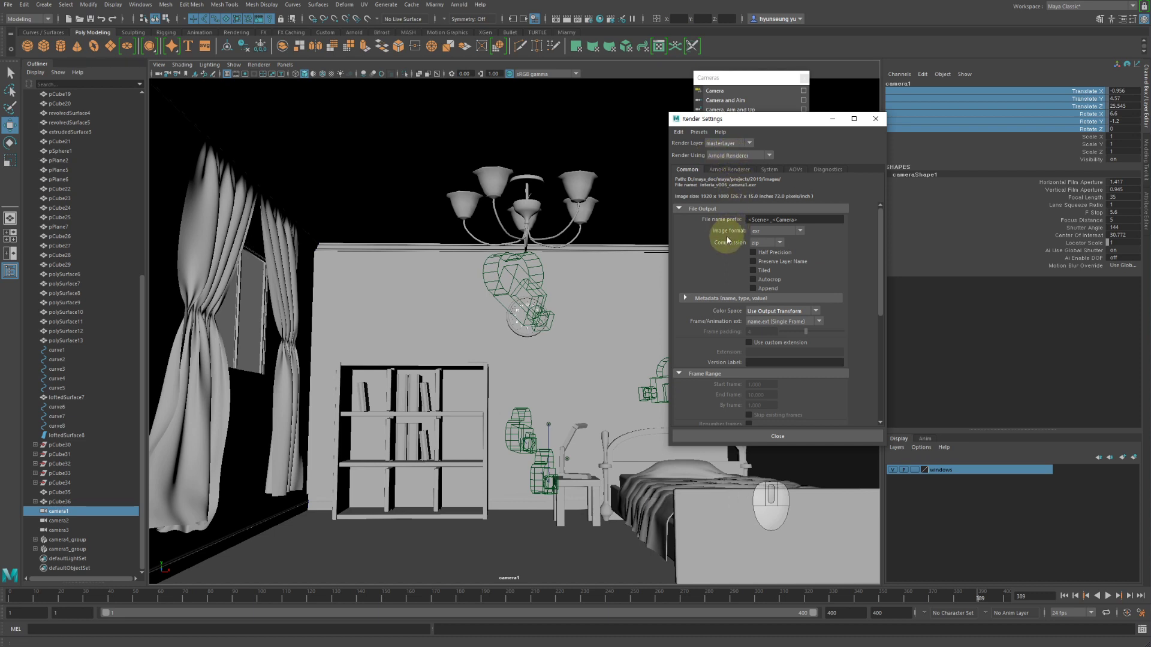
pyautogui.click(772, 235)
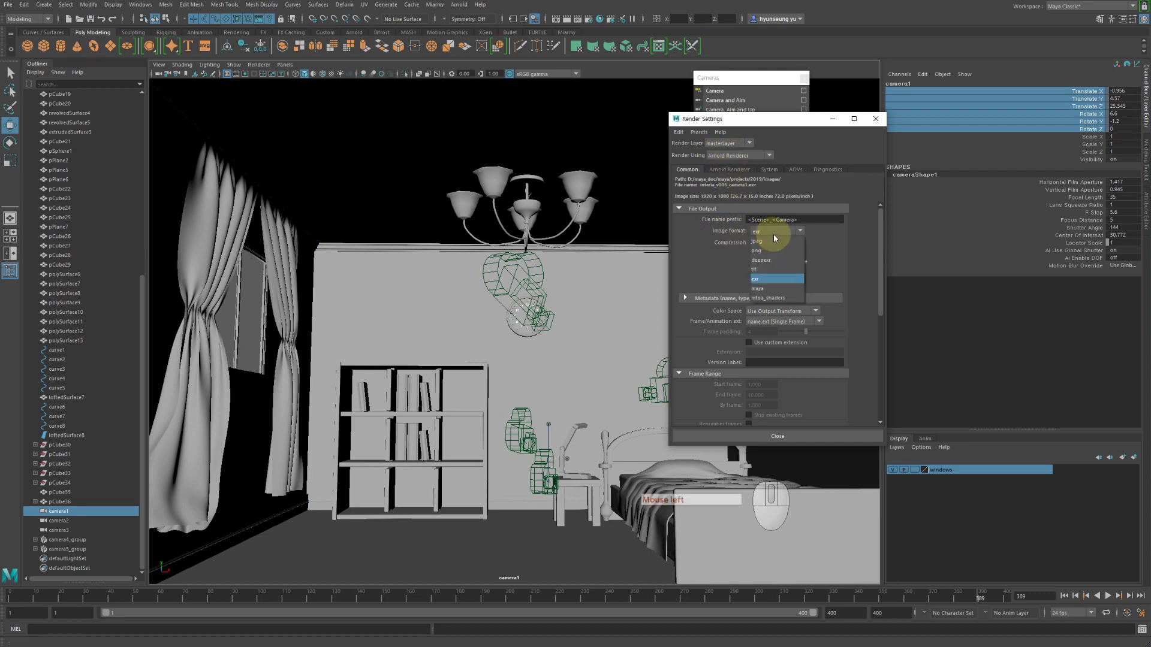
pyautogui.click(787, 279)
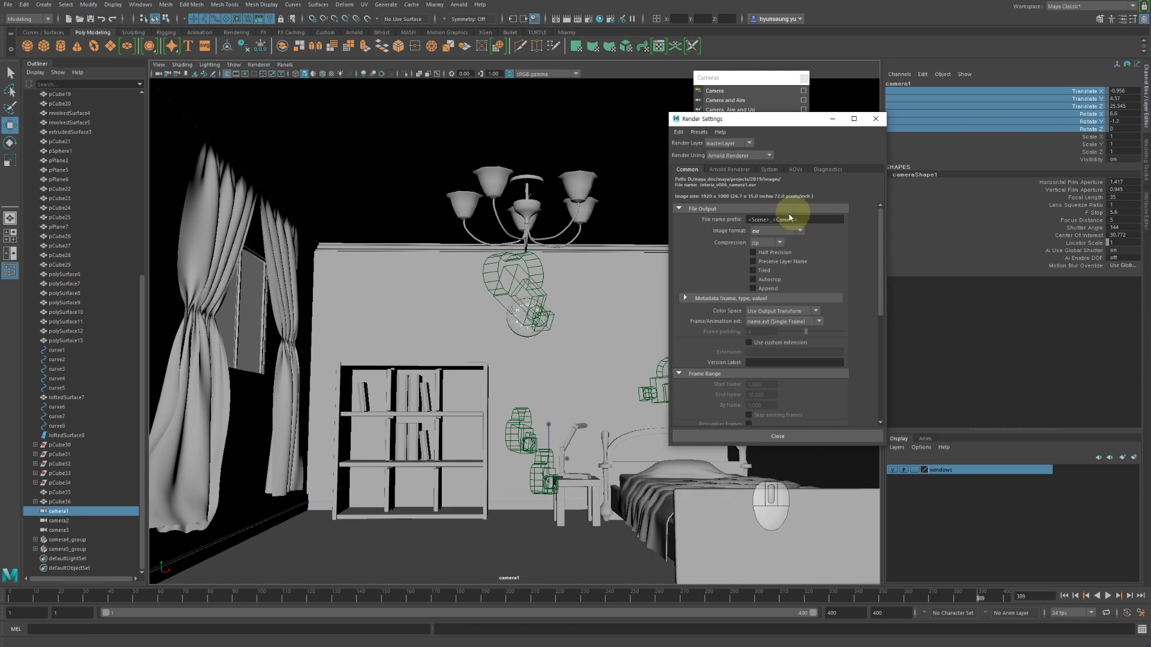
# Check the Arnold camera and image size settings, and inspect the renderer's sampling options
pyautogui.scroll(-6, 761, 400)
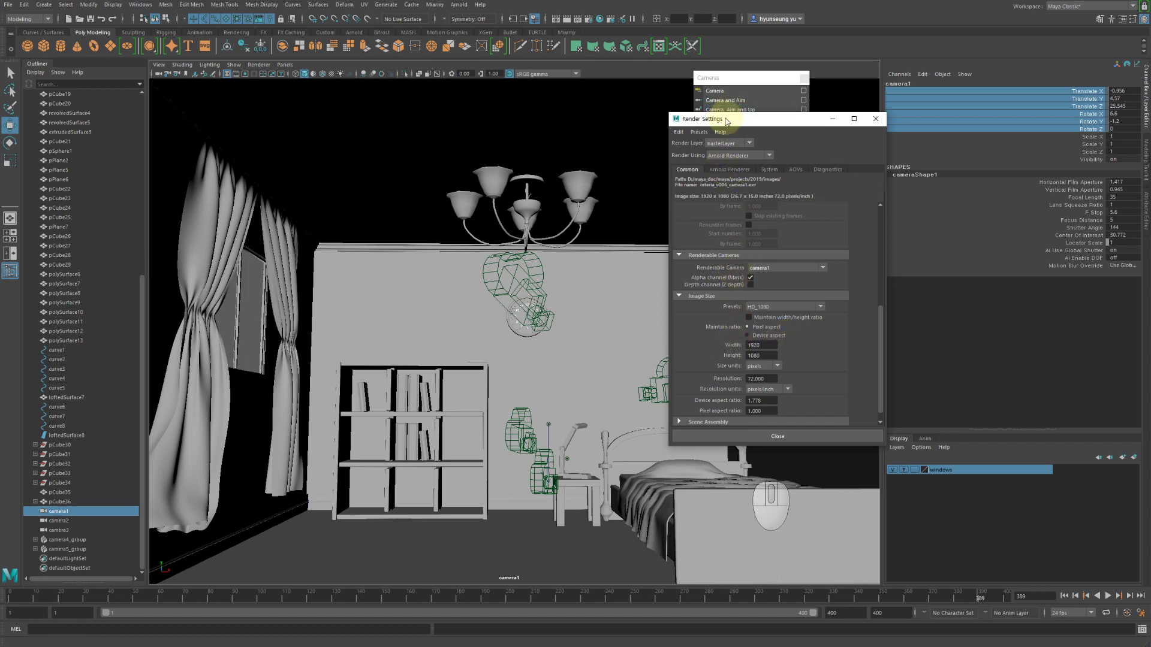
pyautogui.moveTo(727, 121); pyautogui.dragTo(730, 86)
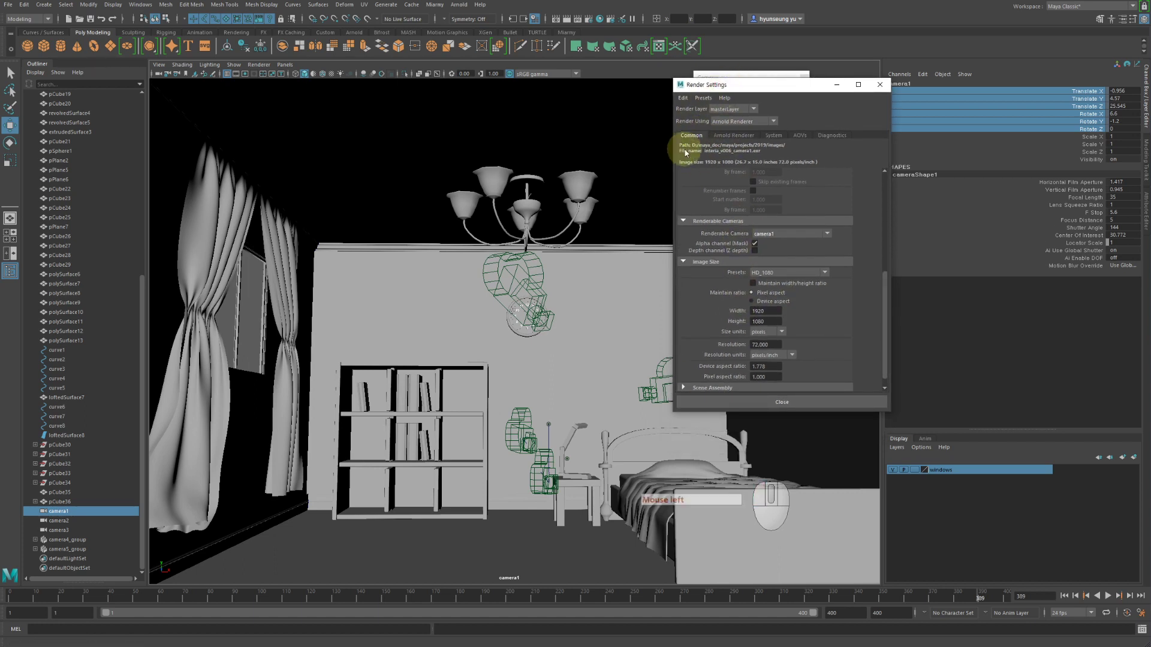
pyautogui.click(733, 135)
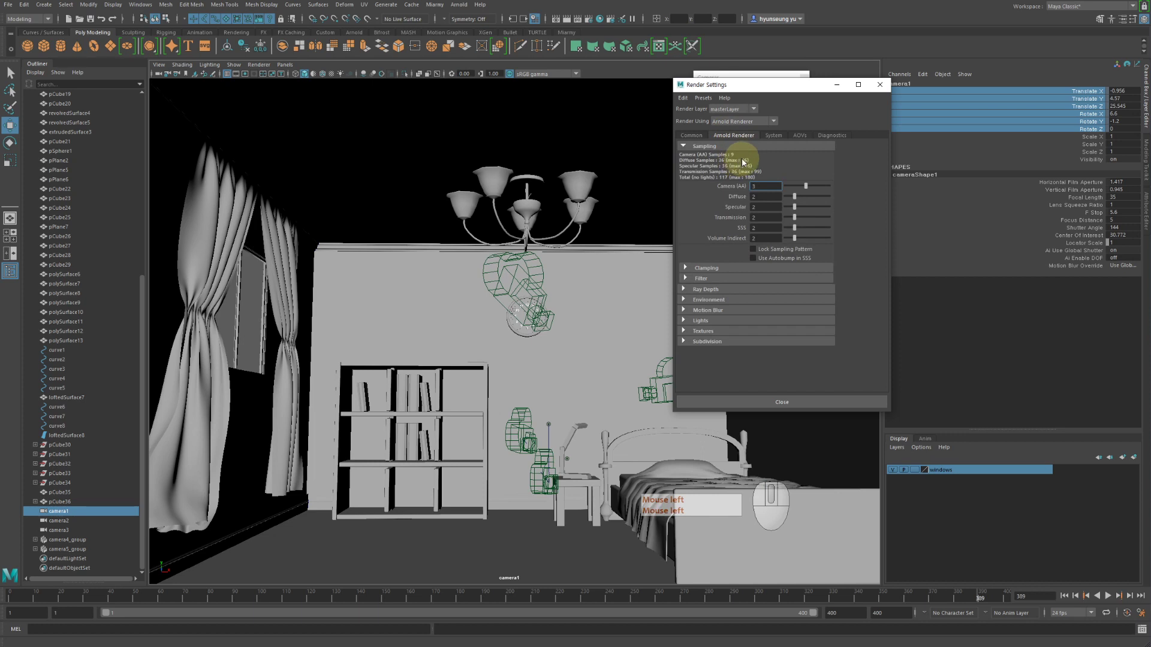
# Switch the renderer back to Maya Software and inspect its anti-aliasing quality and sampling settings
pyautogui.click(725, 122)
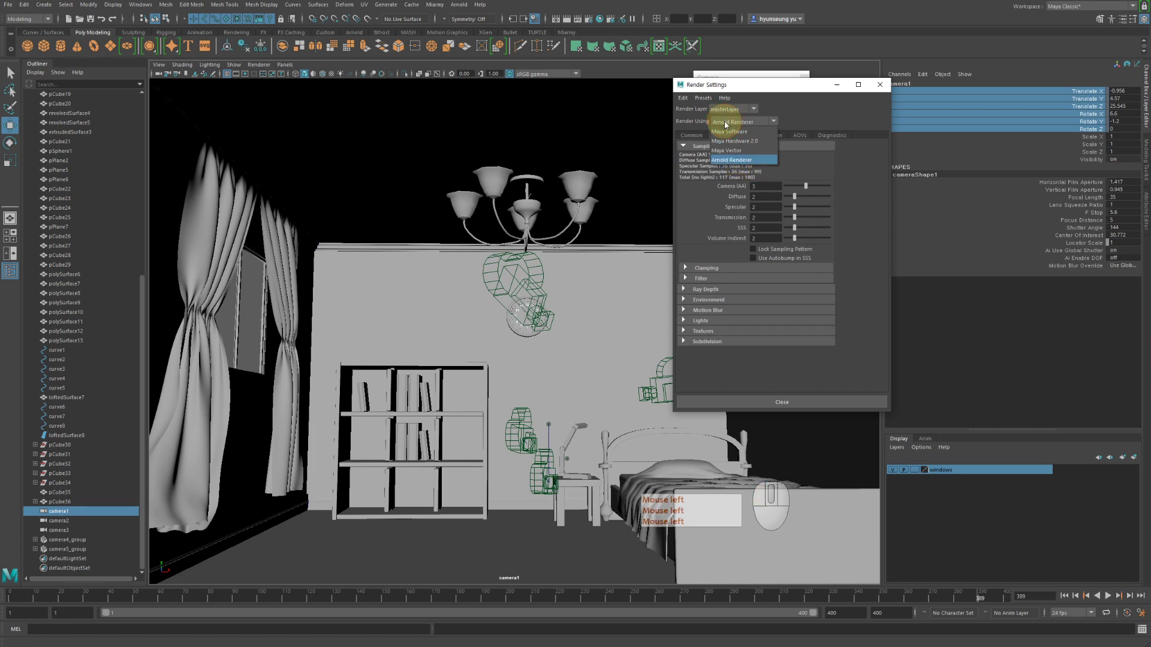
pyautogui.click(734, 132)
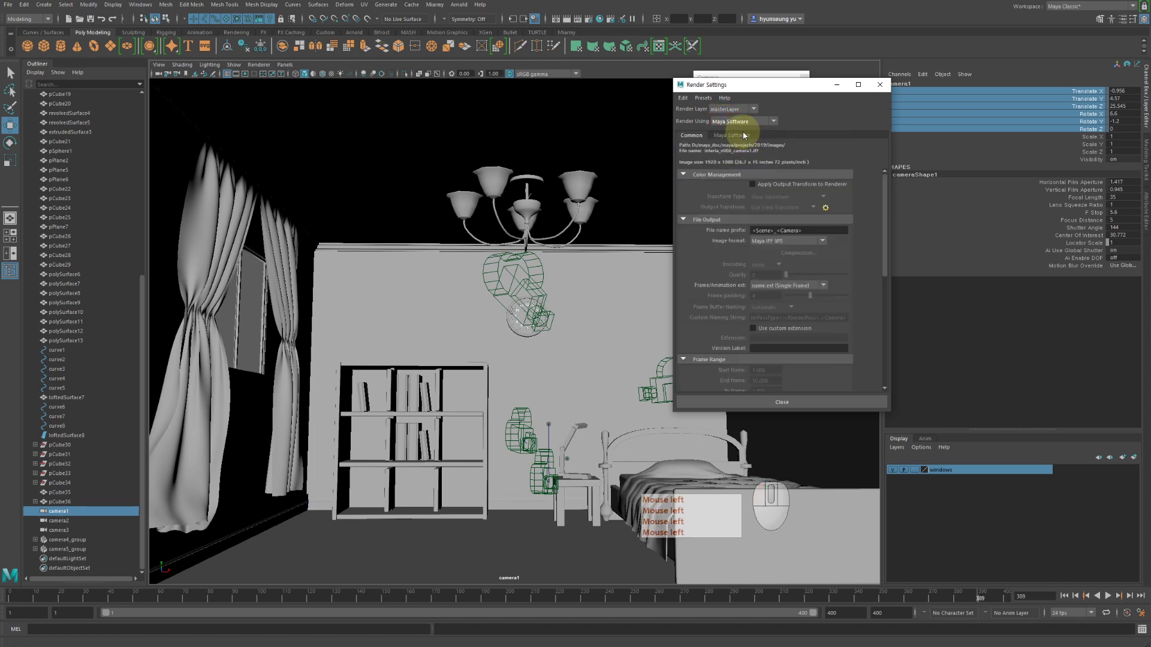
pyautogui.click(744, 135)
pyautogui.scroll(-2, 731, 322)
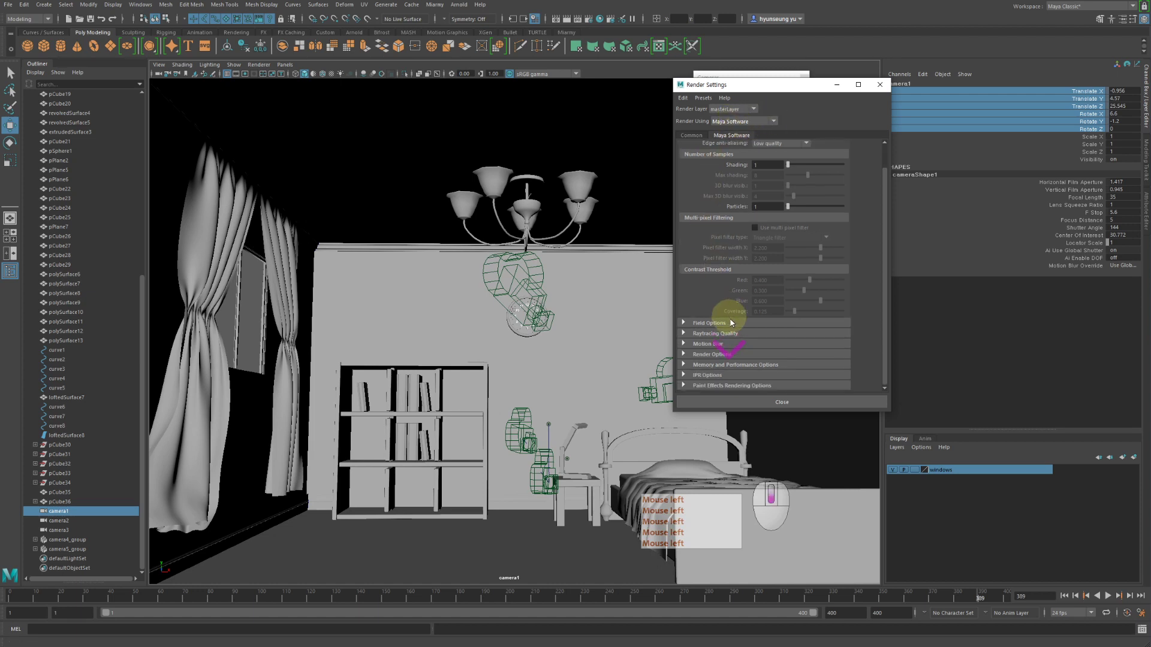
pyautogui.scroll(1, 797, 151)
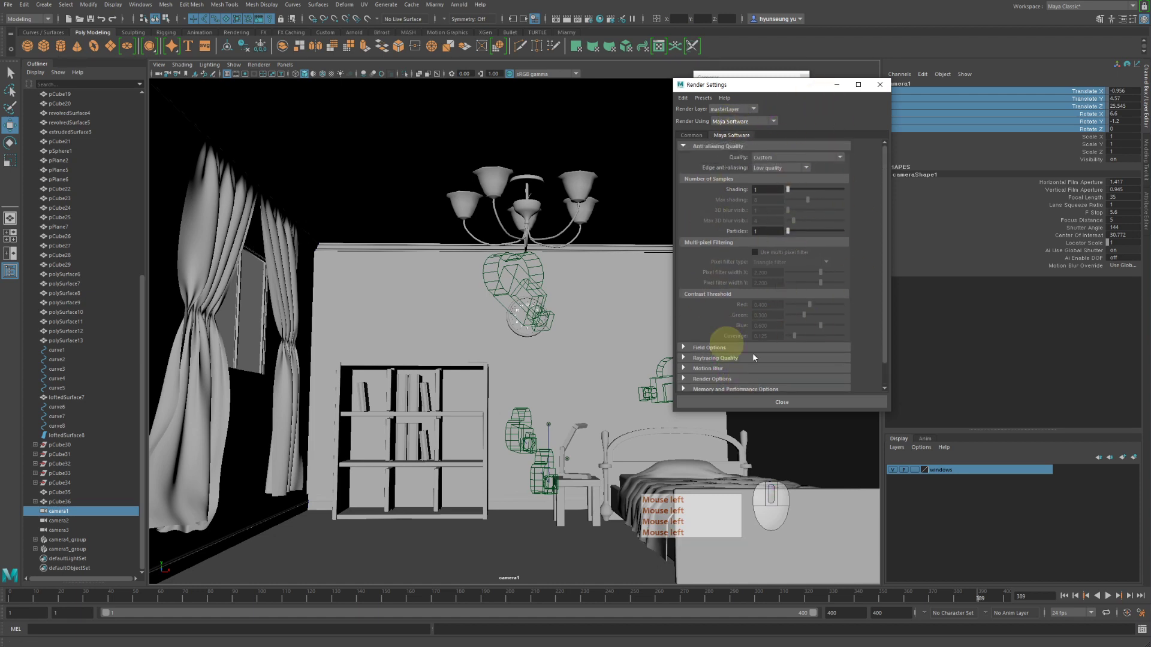